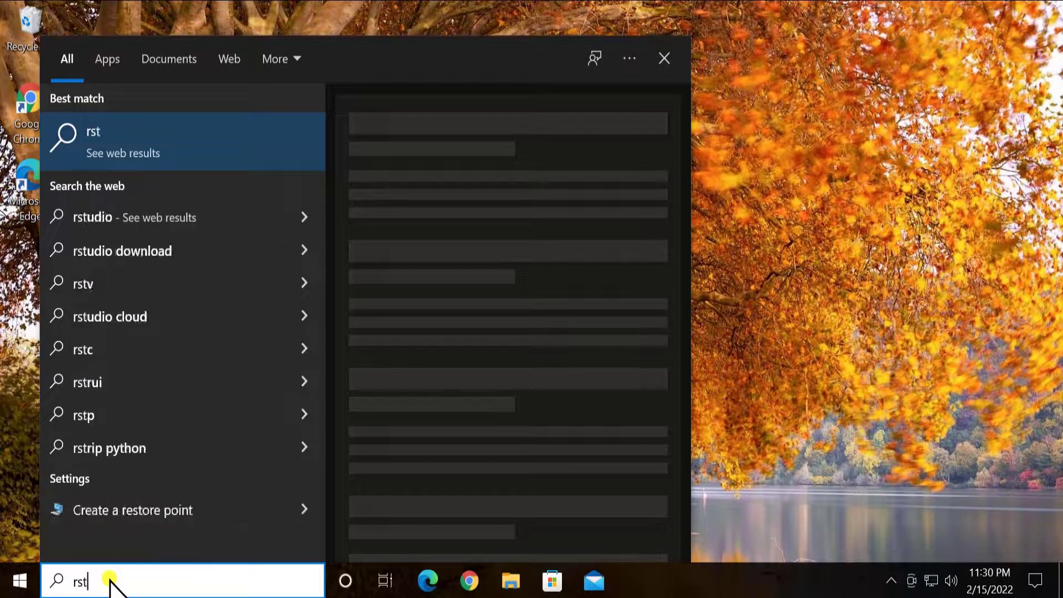
Step: Launch System Restore with rstrui and select the 2/14/2022 Windows Modules Installer restore point
text(ui)
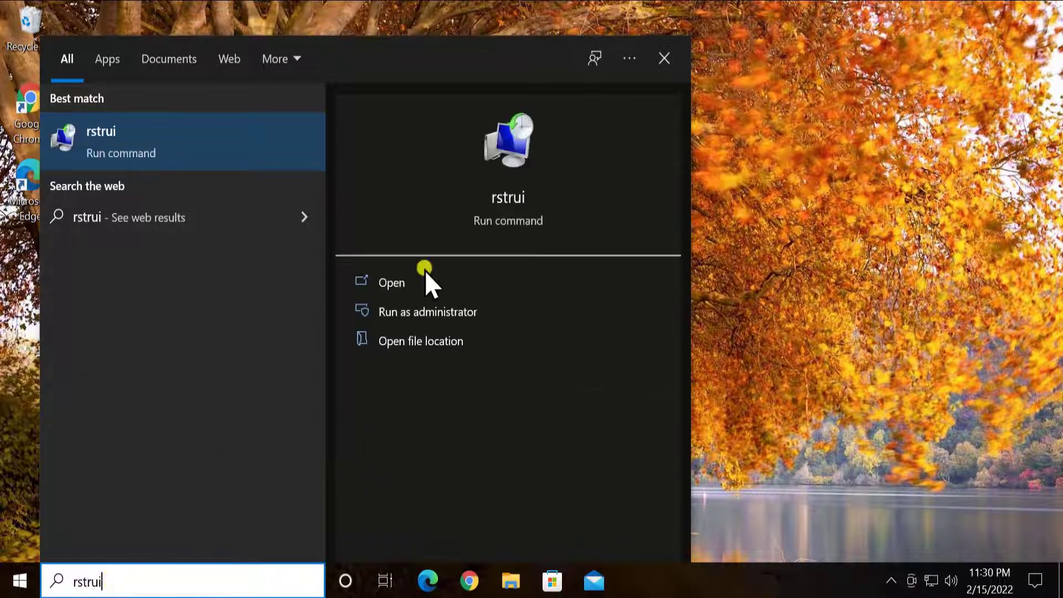
click(430, 282)
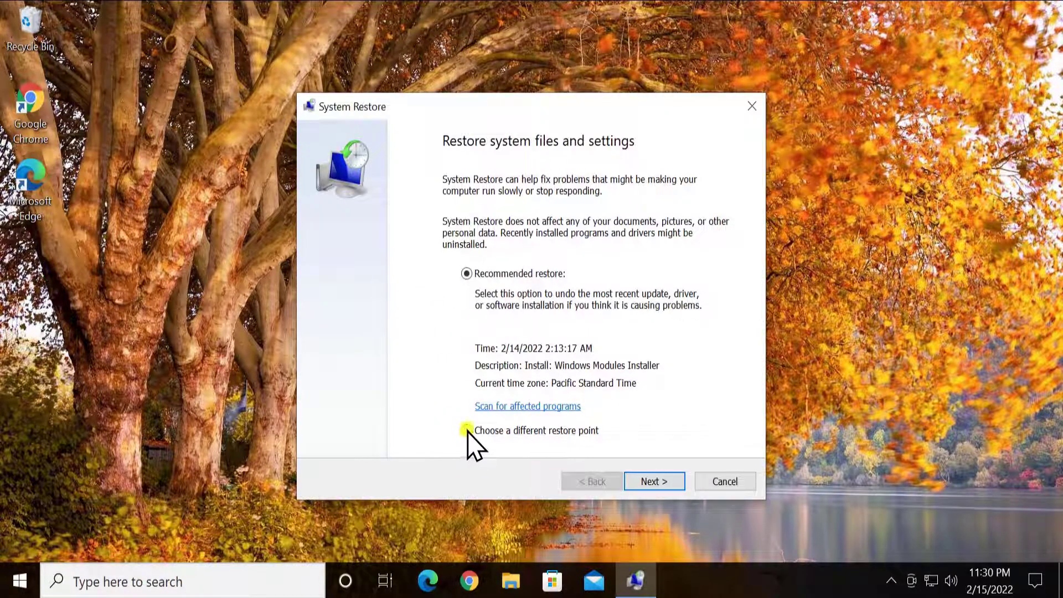
click(465, 431)
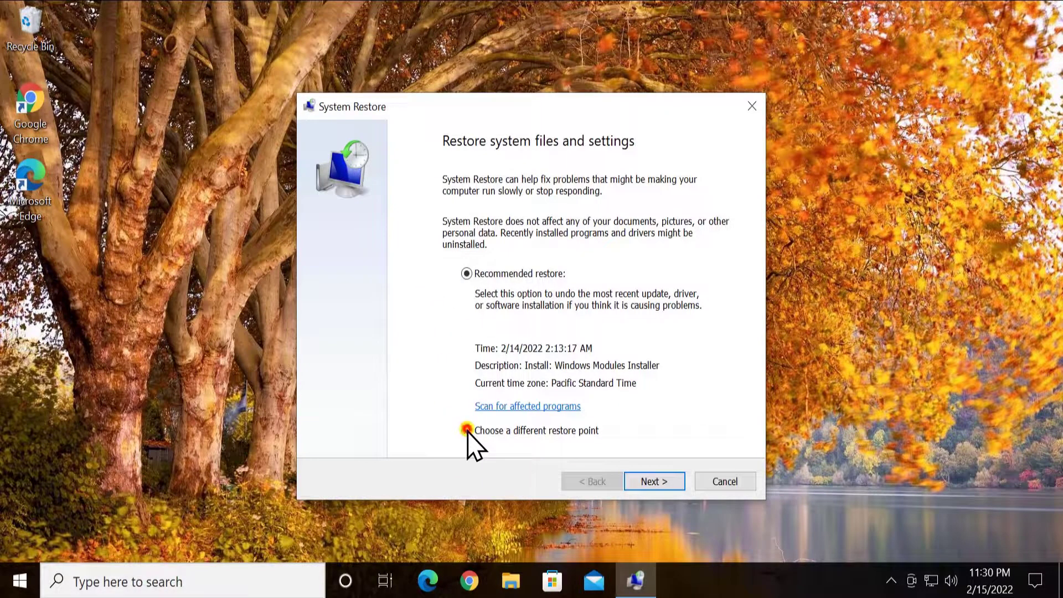
click(652, 482)
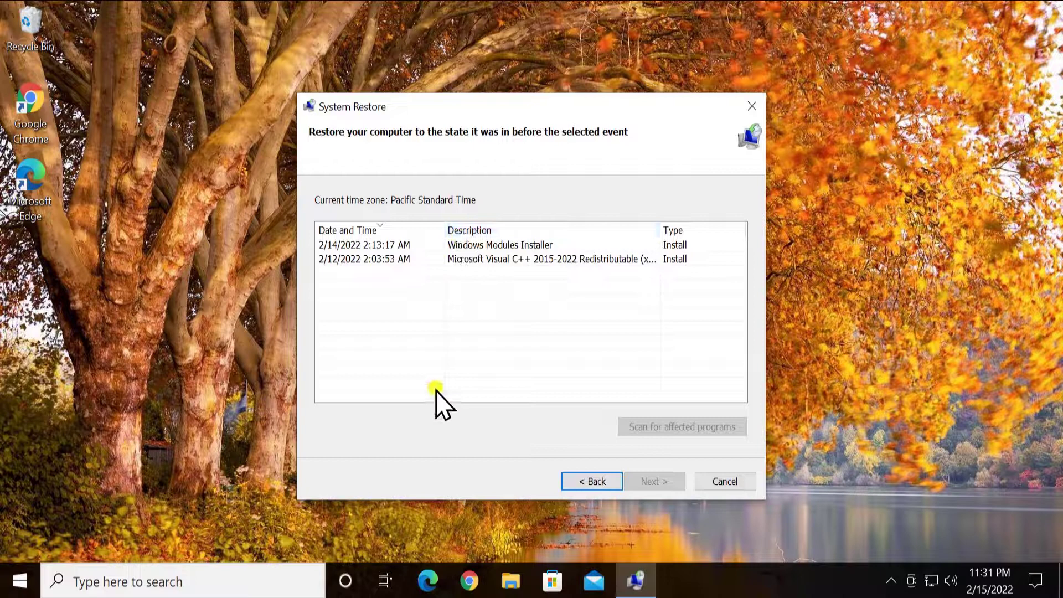
click(494, 246)
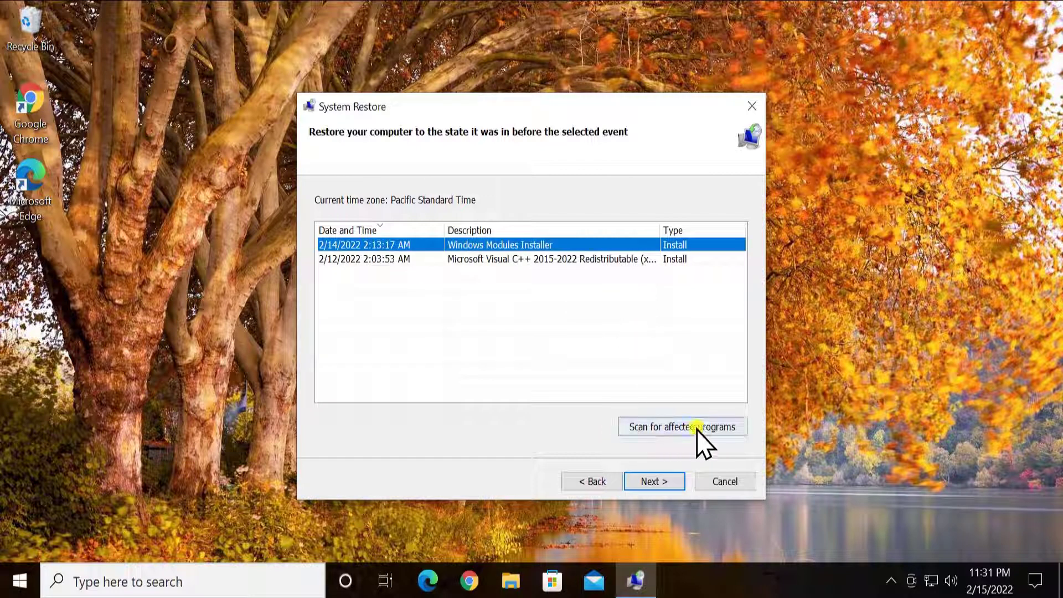
Step: Scan affected programs, review updates KB5008876 and KB5009467, then close System Restore
click(730, 434)
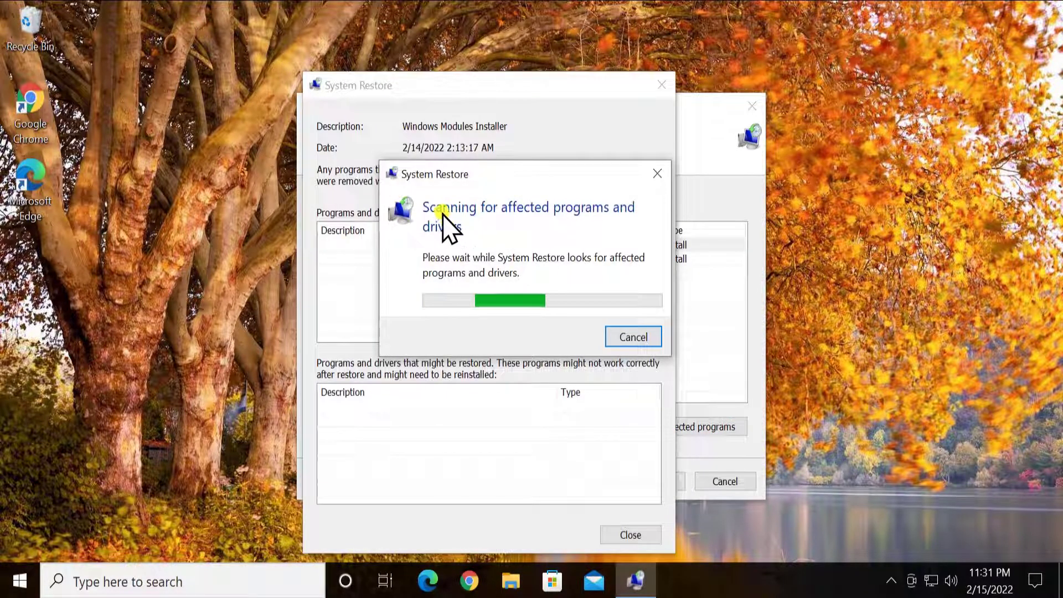
drag(534, 181, 782, 177)
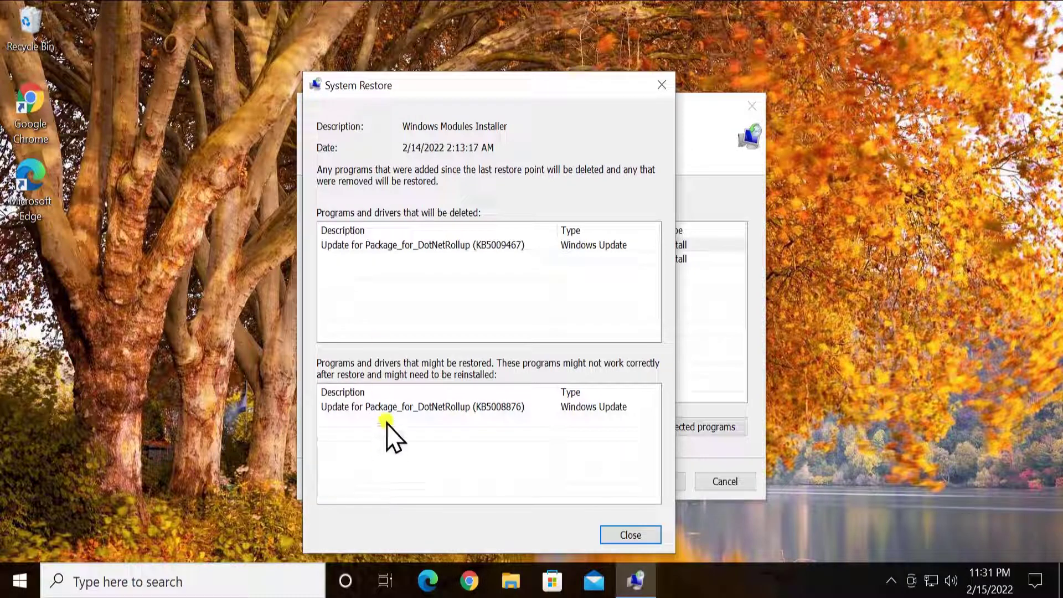
click(488, 408)
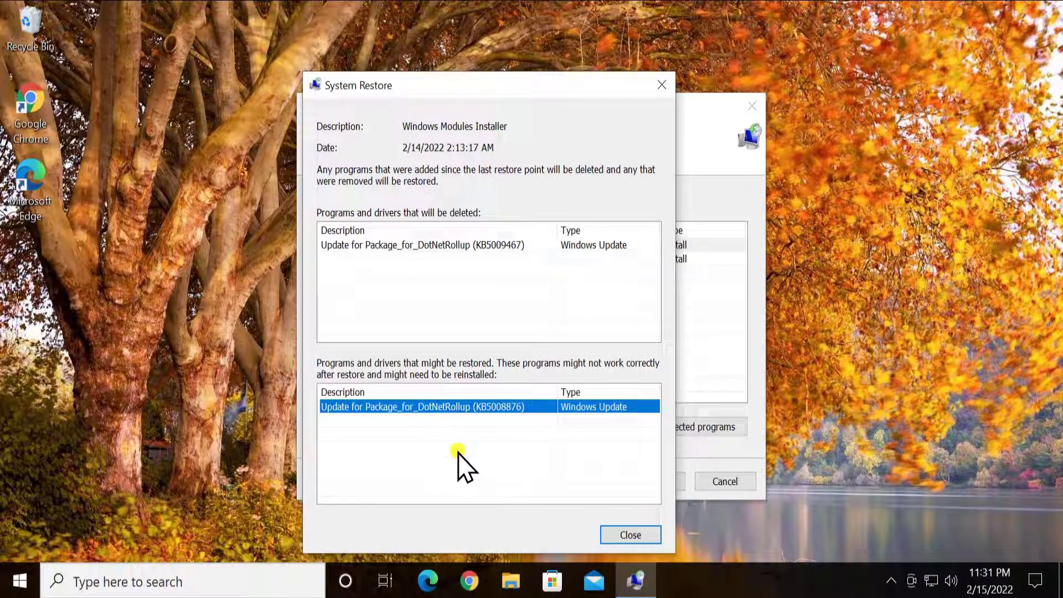
click(423, 245)
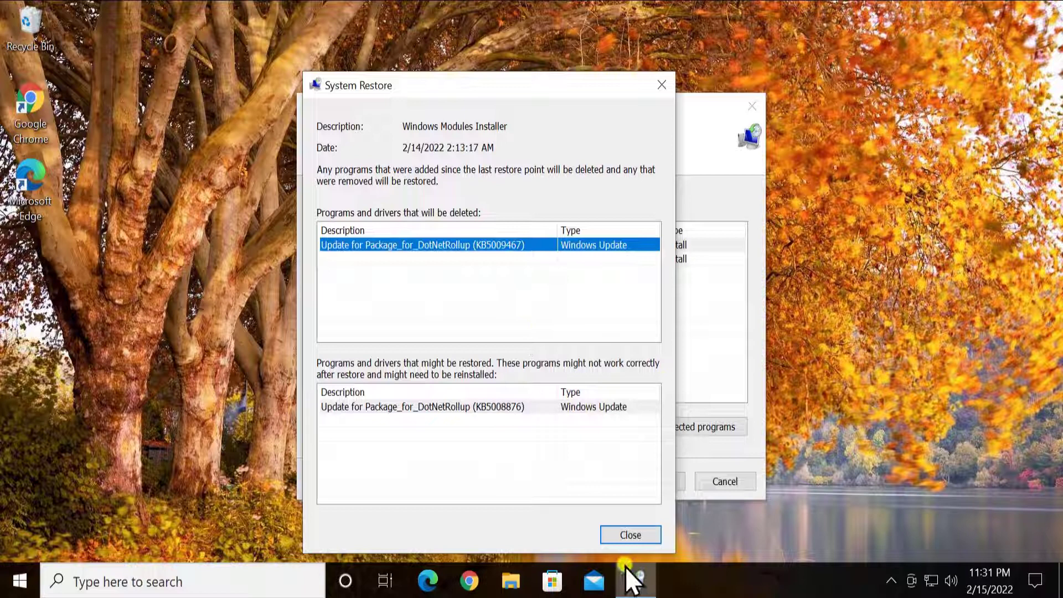
click(629, 534)
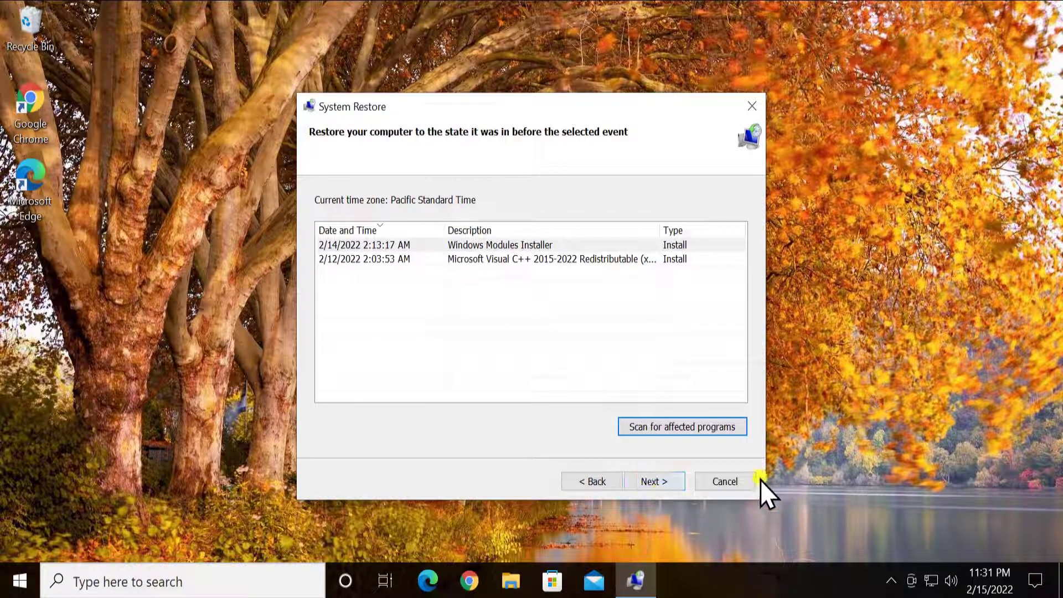
click(757, 113)
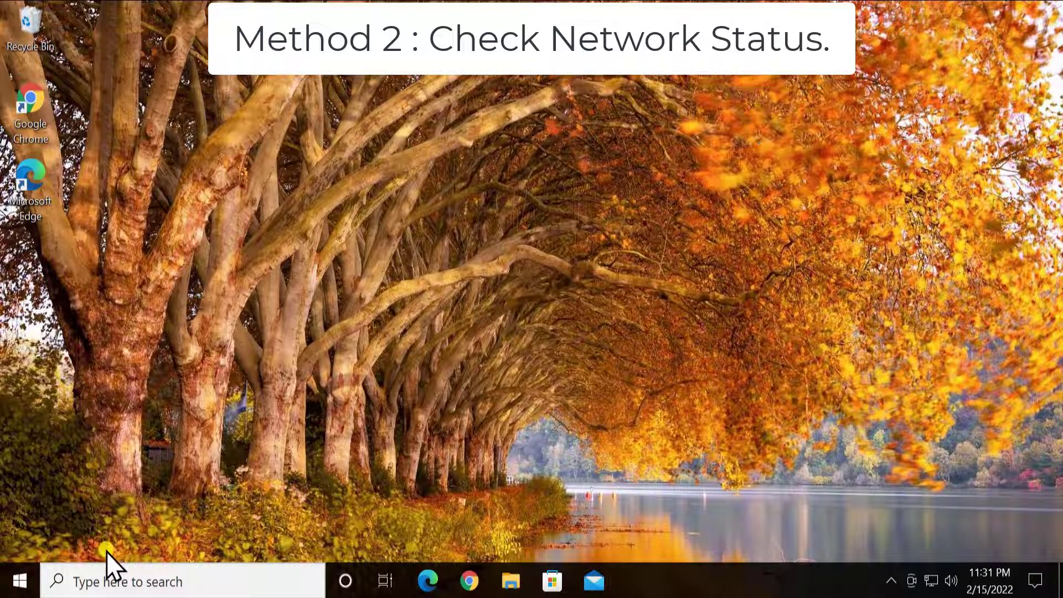
Step: Run ipconfig in Command Prompt and copy the Default Gateway 10.0.2.2 line
click(105, 578)
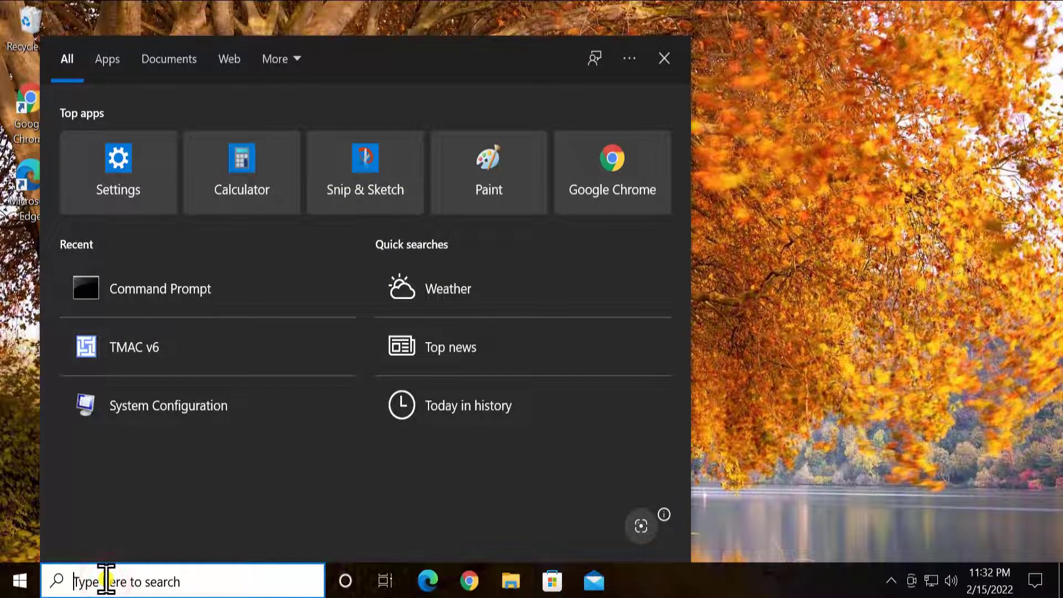
text(cmd)
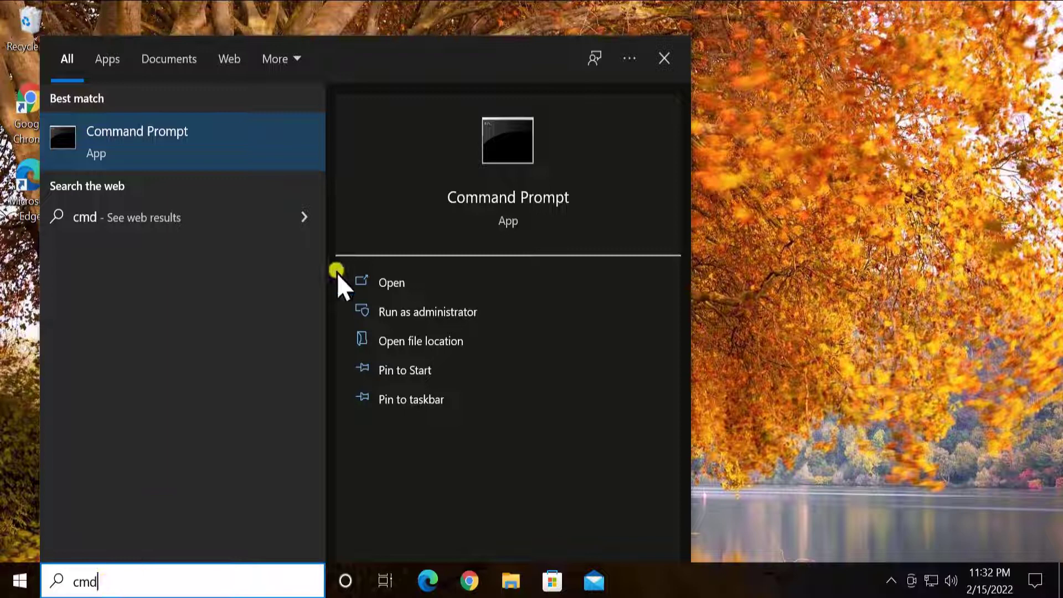
click(490, 281)
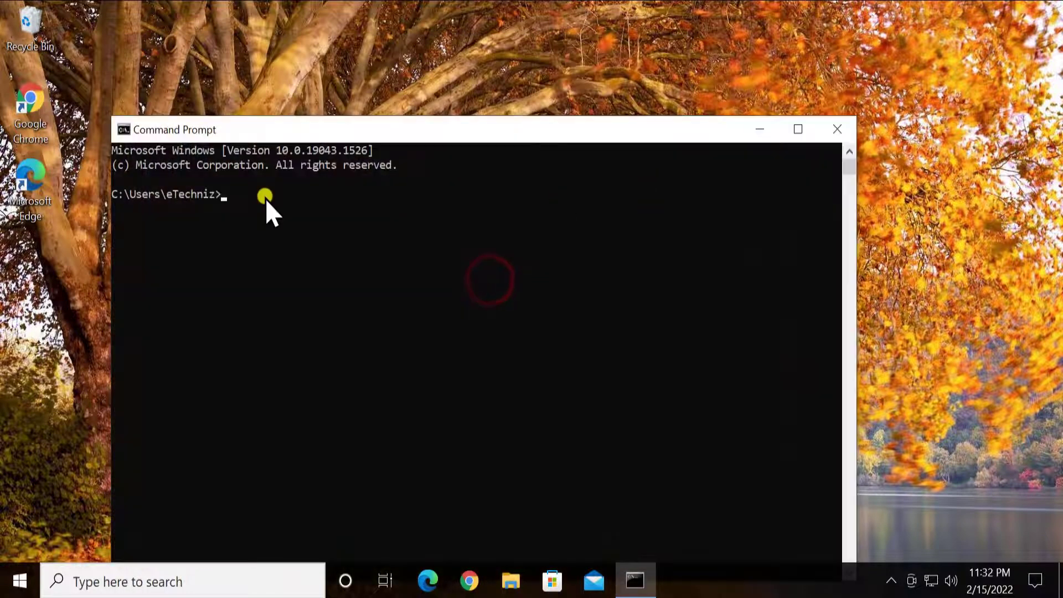
text(ipconfig)
key(Return)
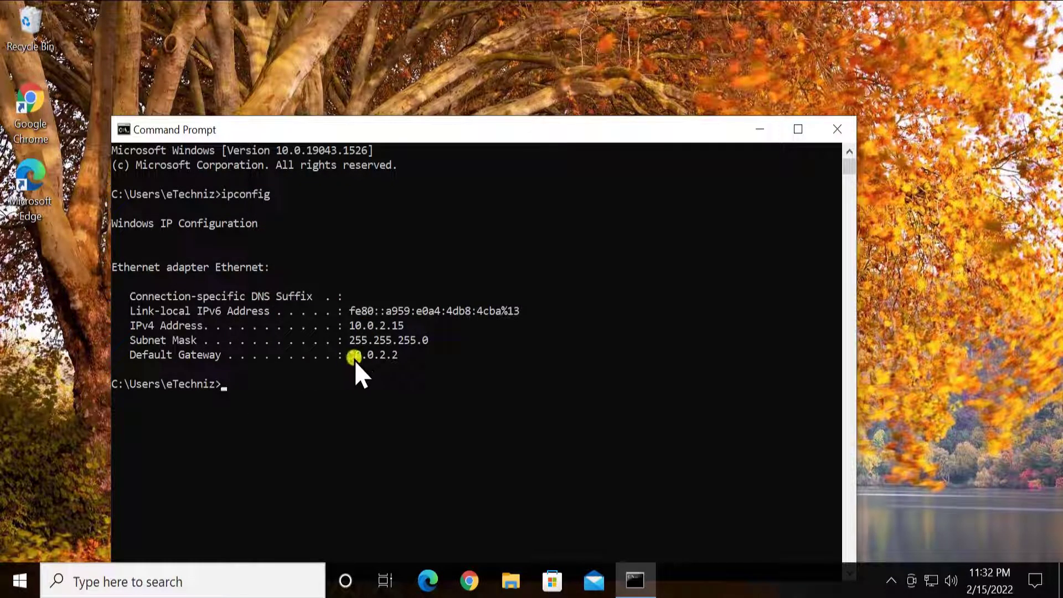
drag(127, 353, 428, 360)
right_click(236, 392)
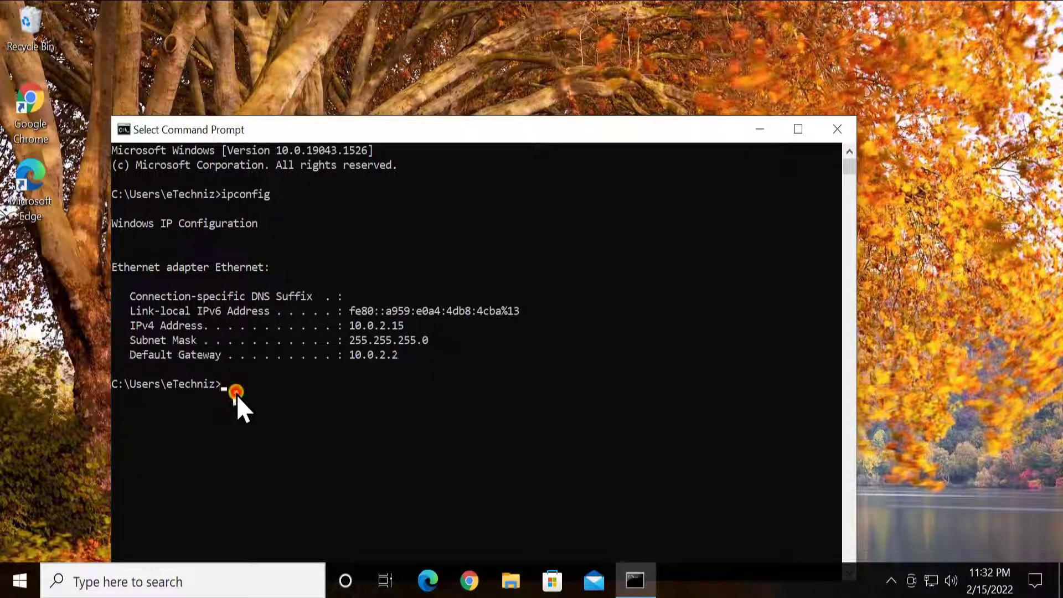
Step: Ping the gateway 10.0.2.2 and highlight the <1ms time on the first reply
click(222, 387)
text(pinf)
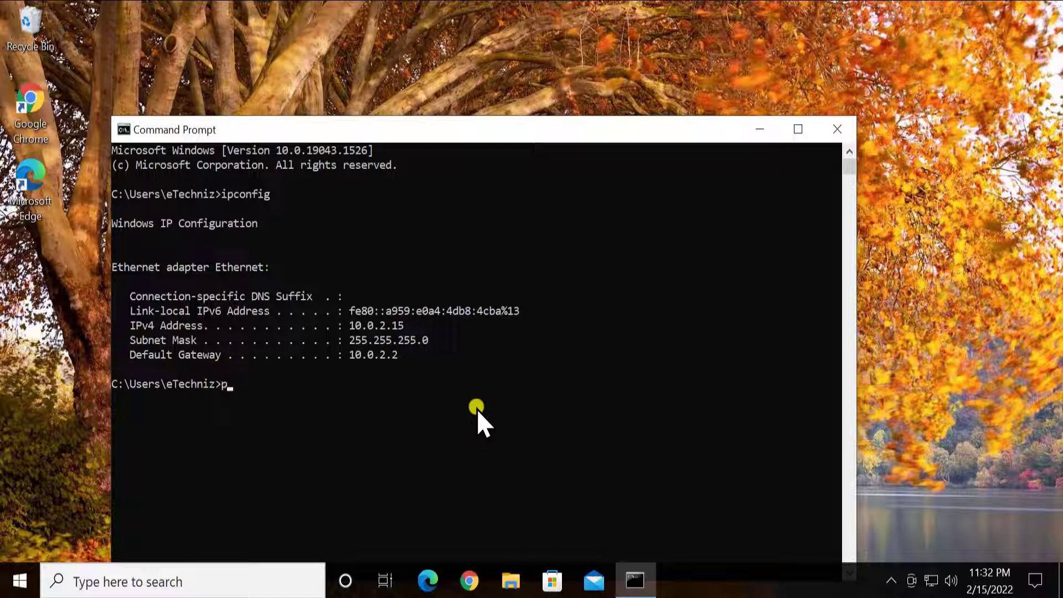
key(BackSpace)
key(BackSpace)
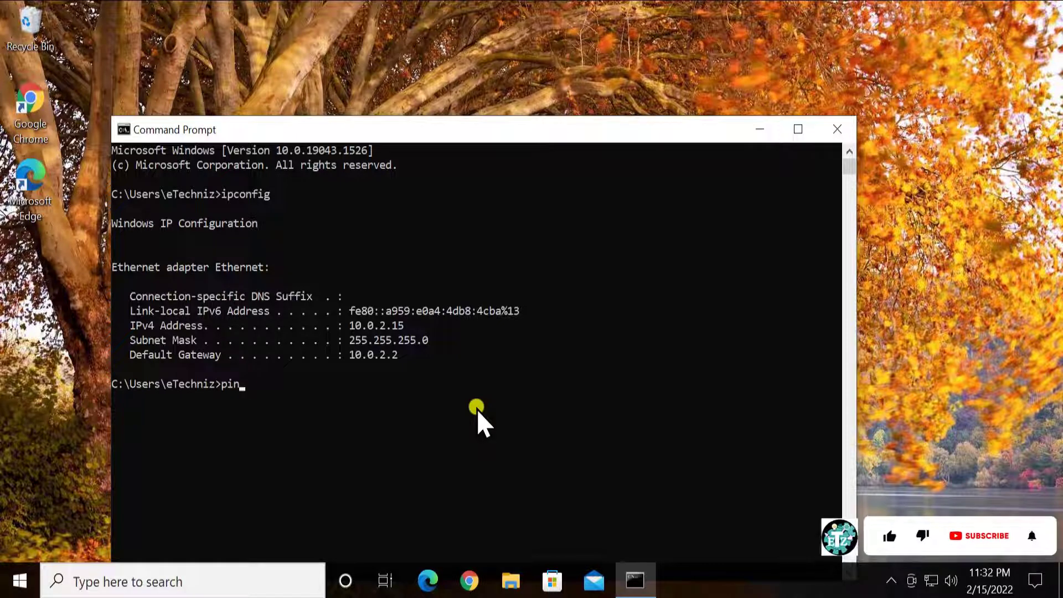
text(g 10.)
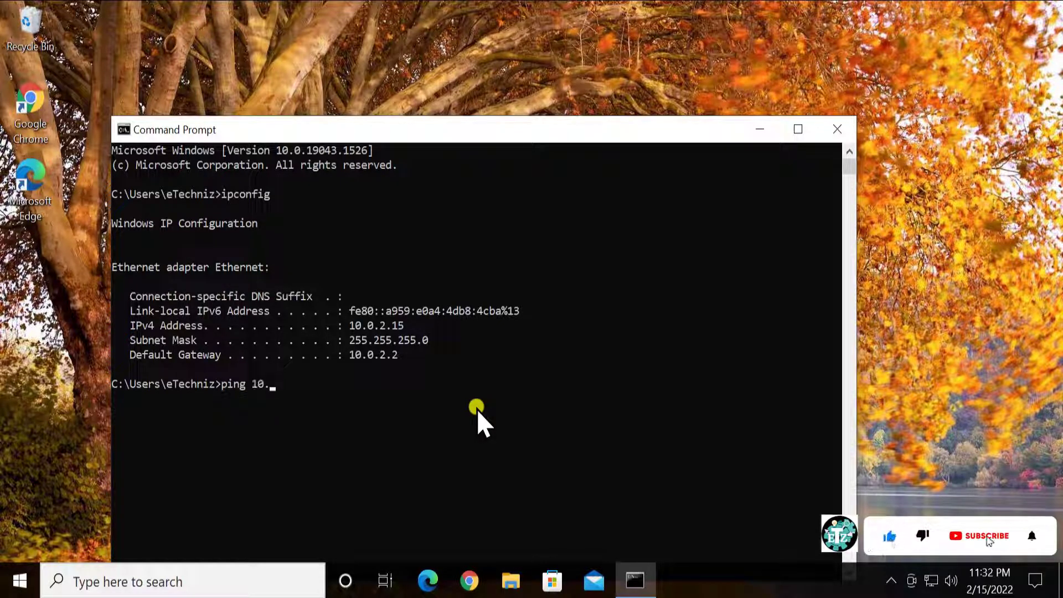
text(0.2.2)
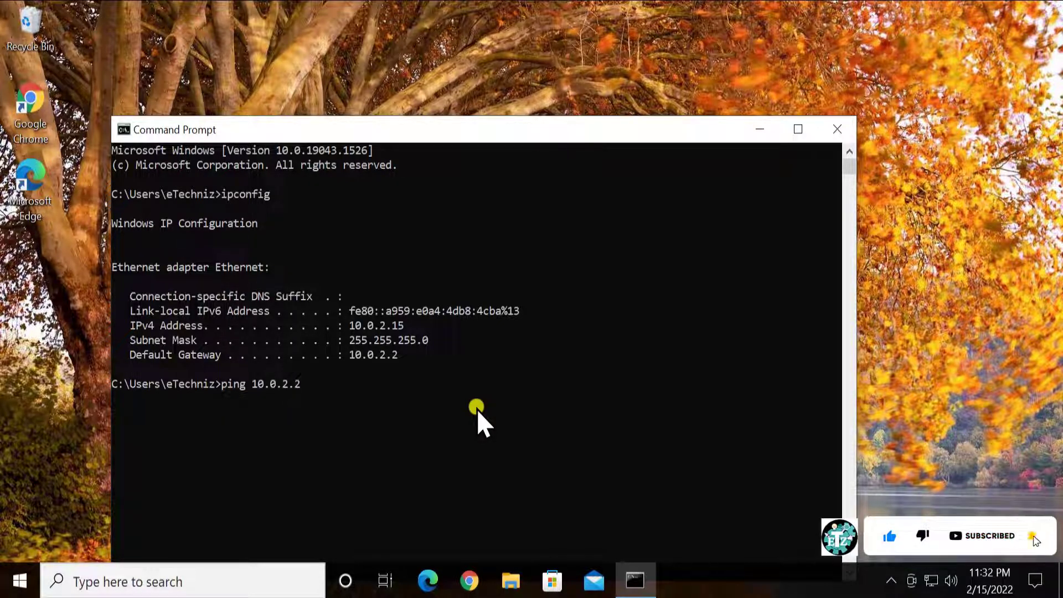
key(Return)
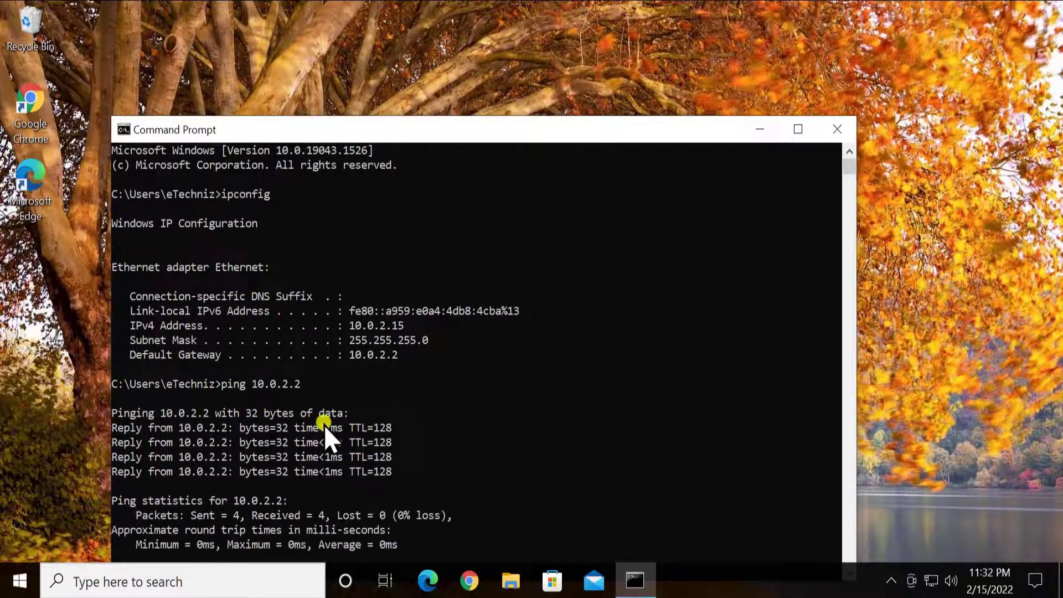
drag(320, 428, 348, 428)
scroll(352, 412, down, 3)
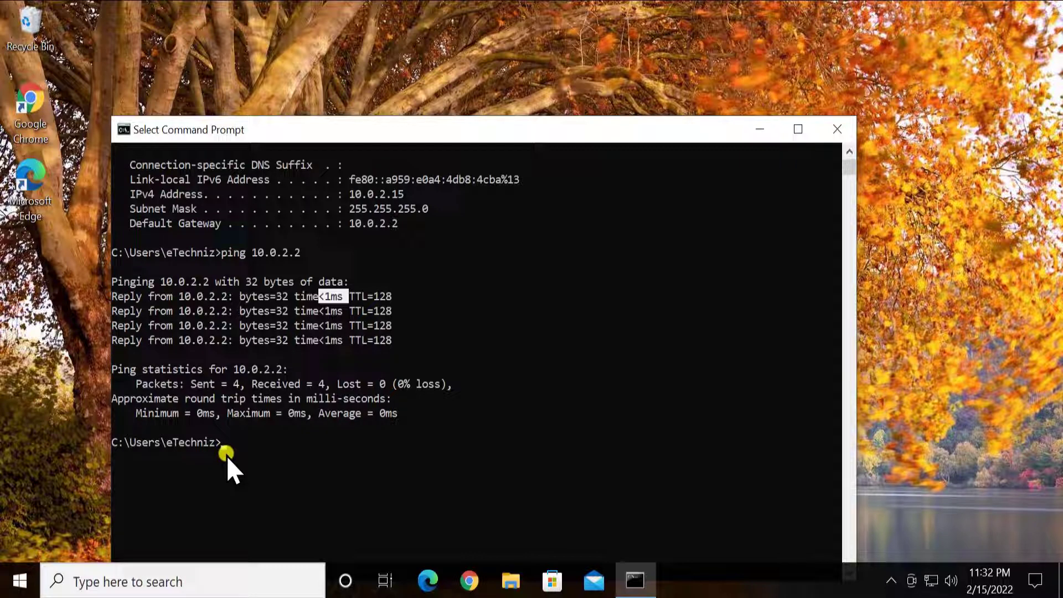
text(ping )
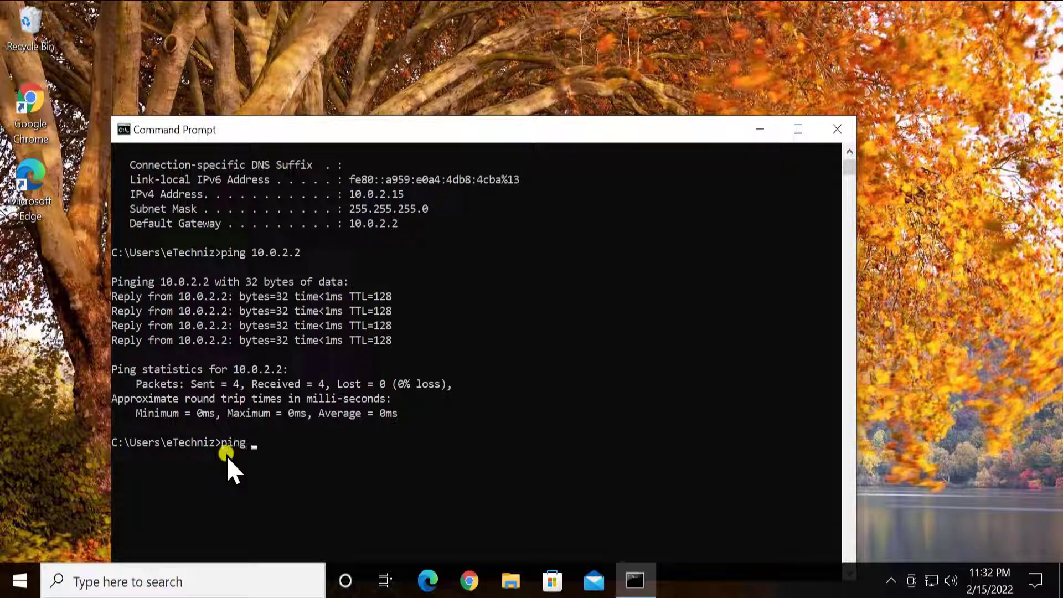
text(www.google.com)
key(Return)
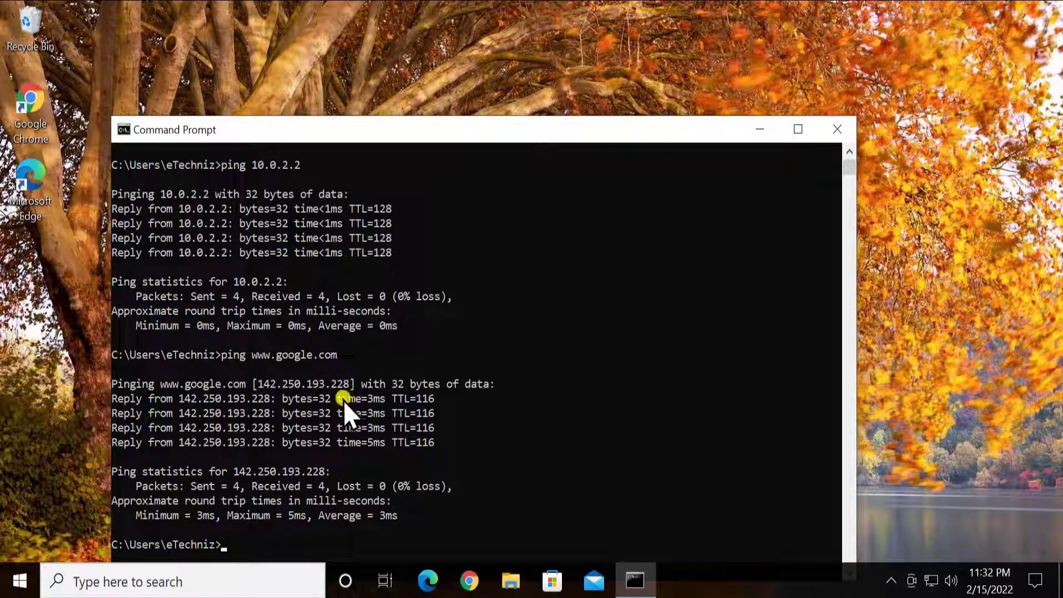
drag(339, 398, 386, 400)
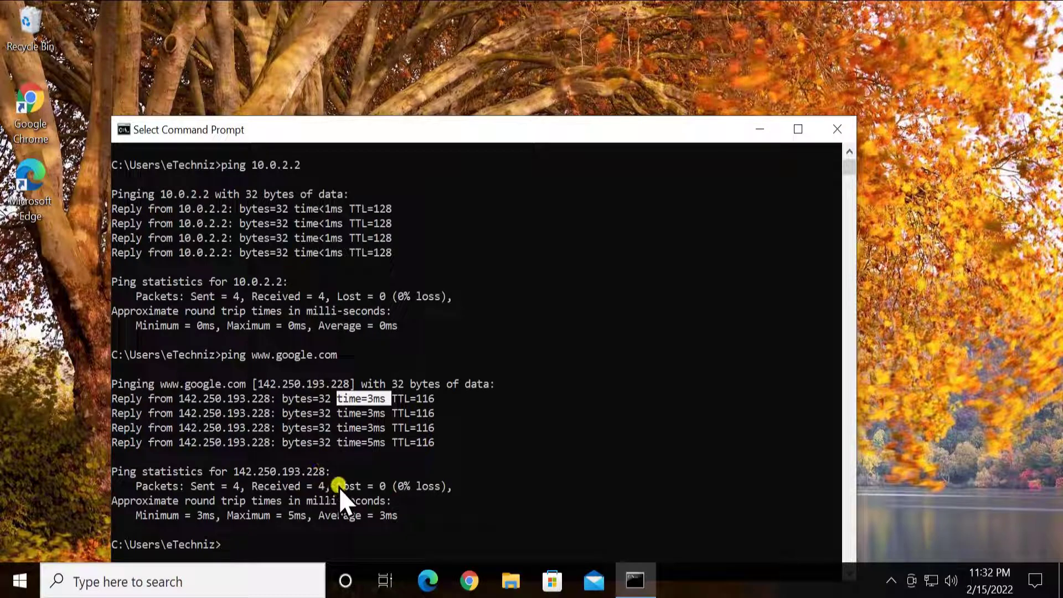
drag(338, 486, 378, 486)
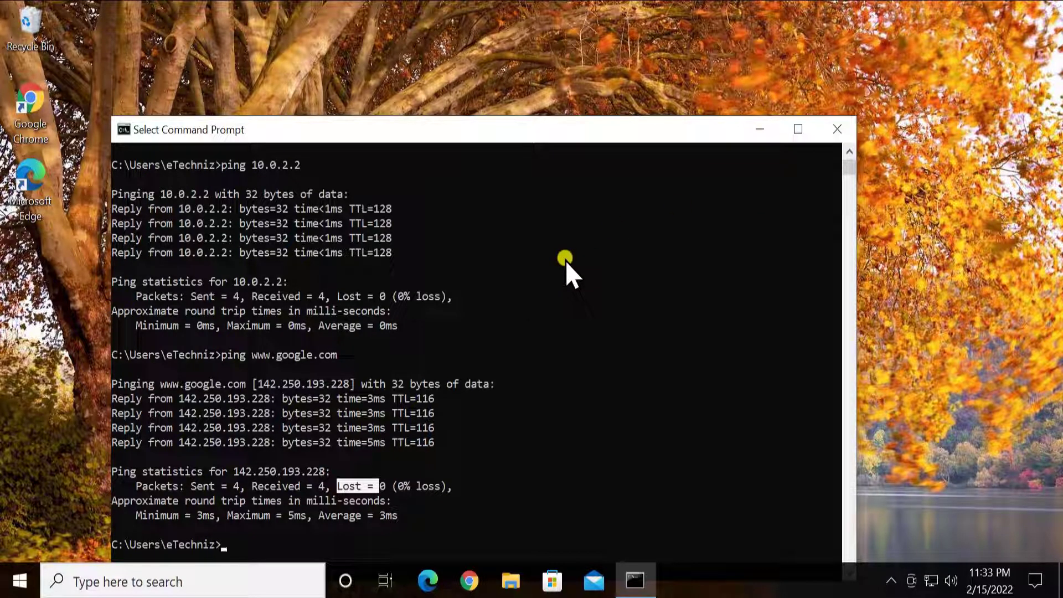
click(828, 135)
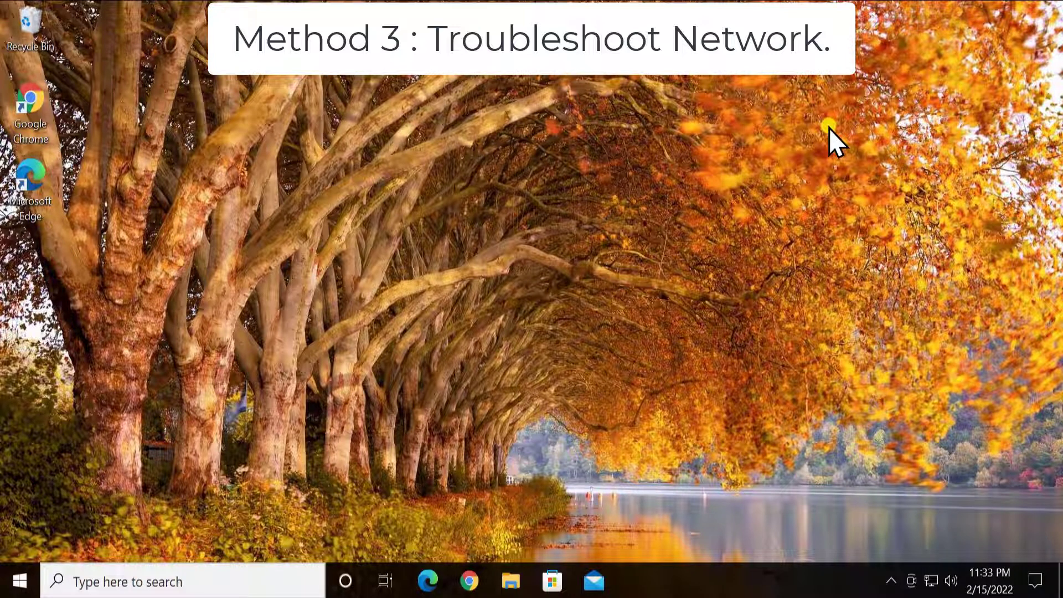
click(22, 582)
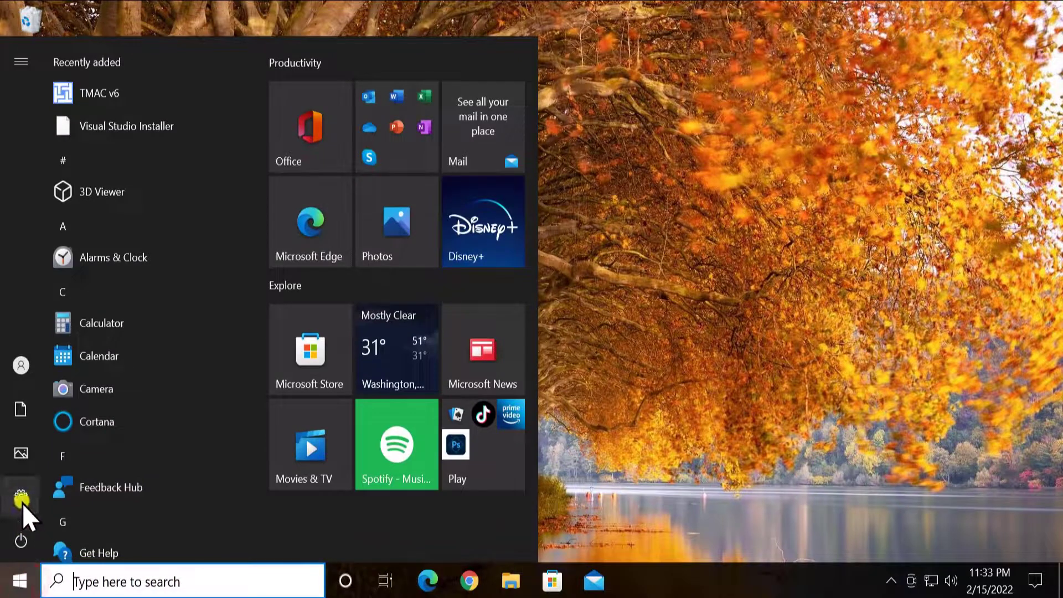
mouse_move(21, 499)
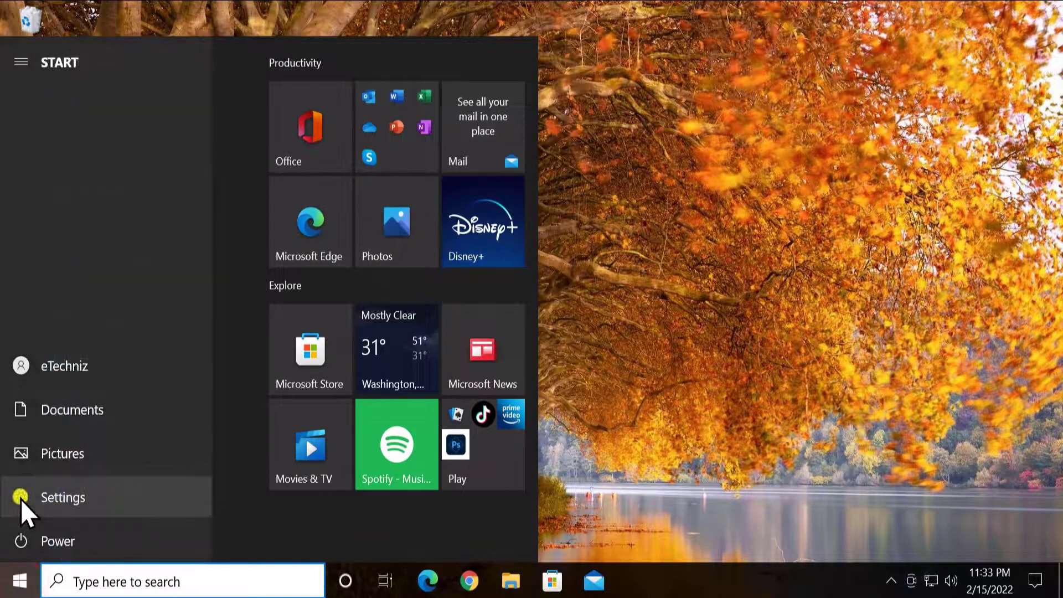
click(132, 499)
scroll(147, 232, down, 2)
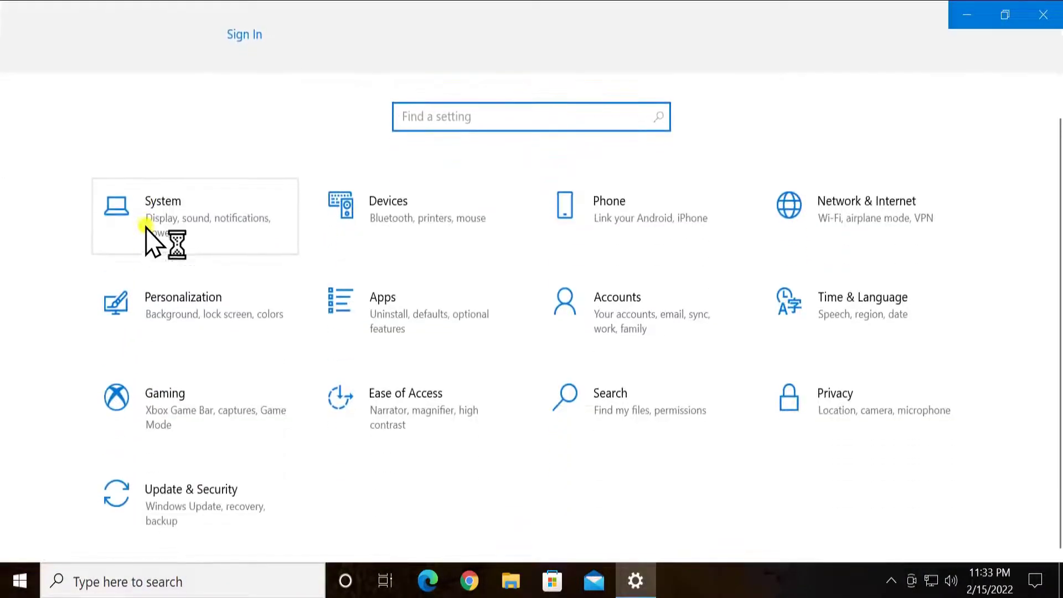
click(245, 498)
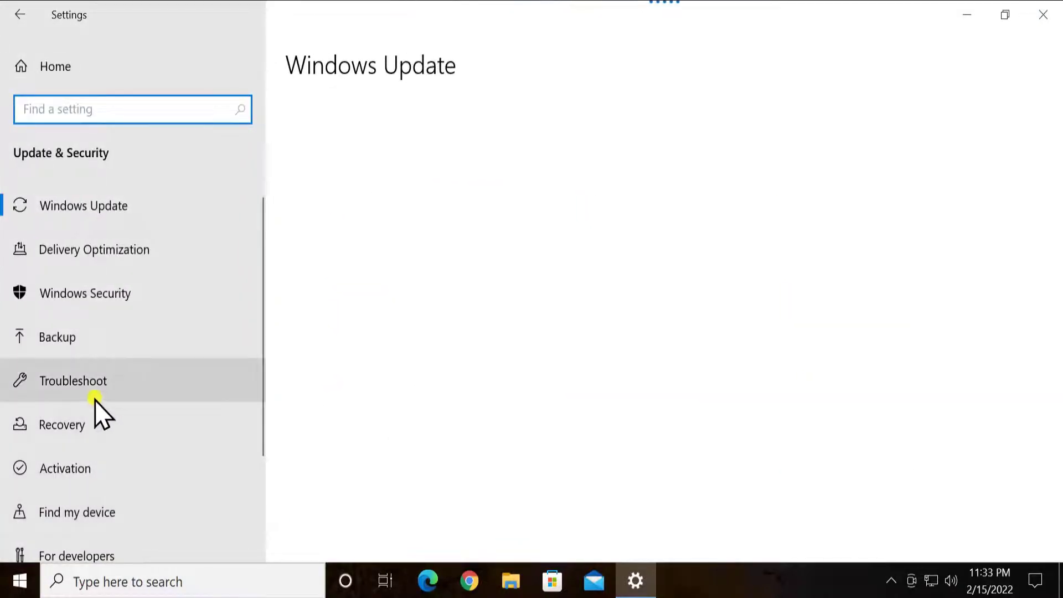
click(155, 393)
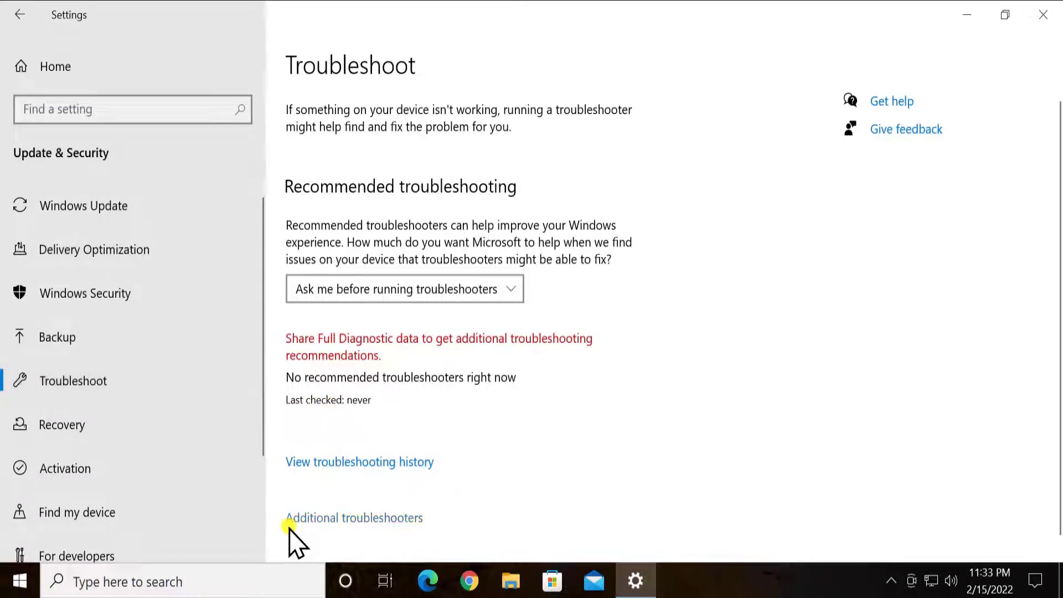
click(410, 519)
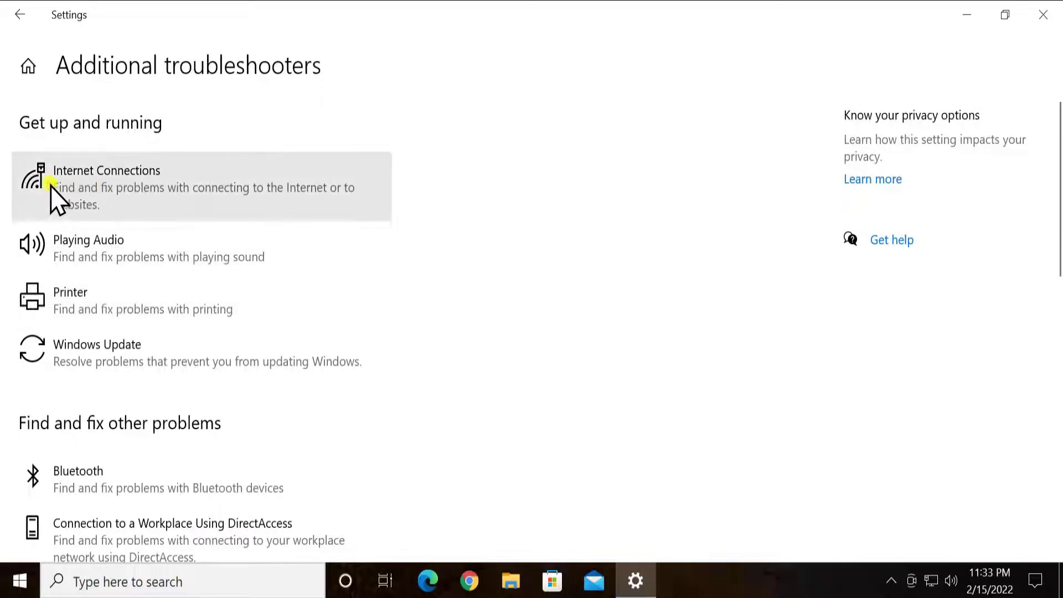
click(237, 189)
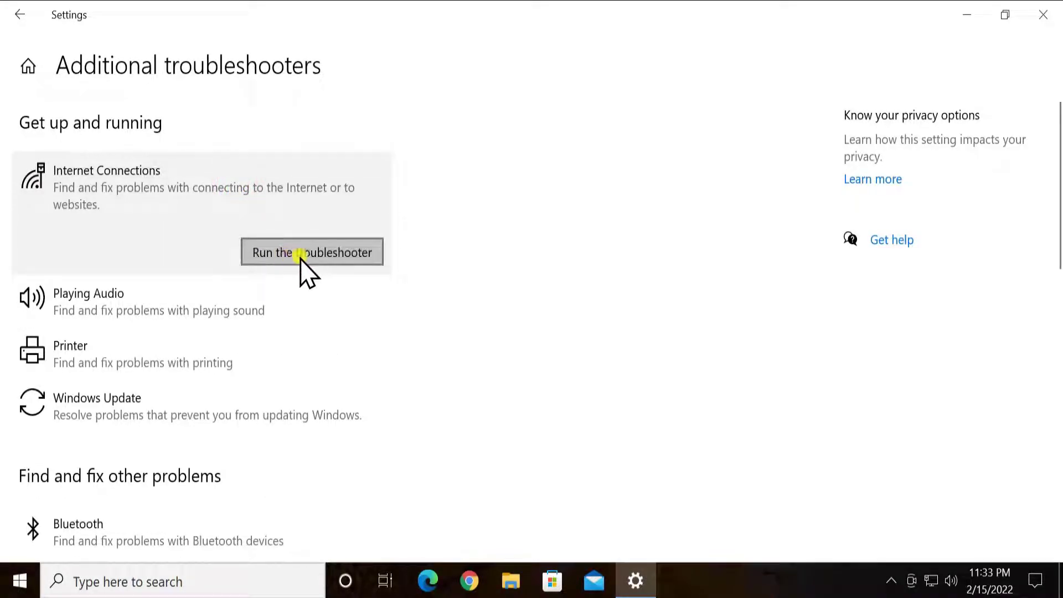
click(367, 250)
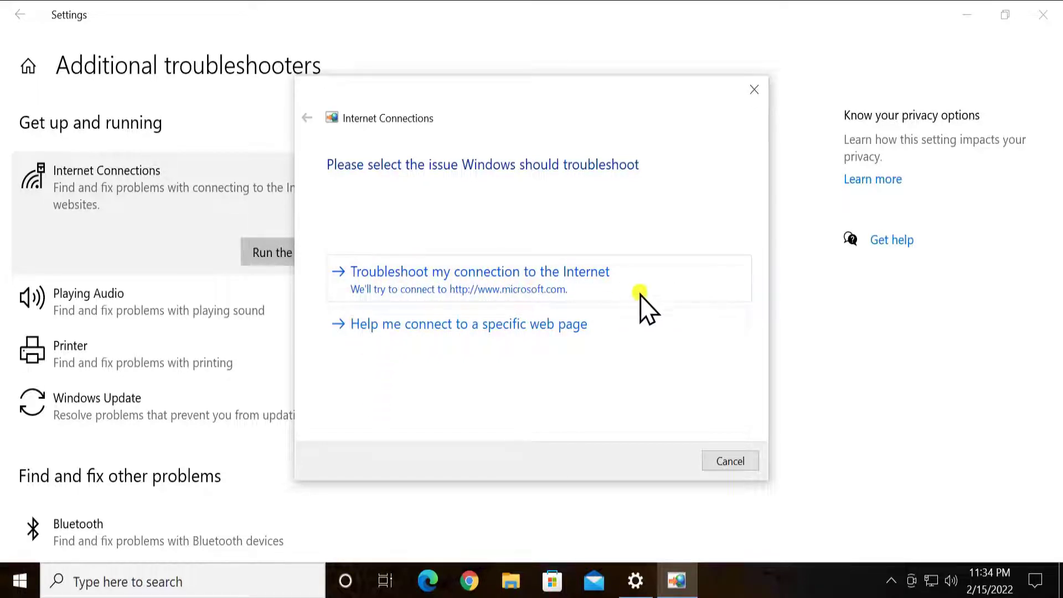
click(730, 461)
click(1043, 14)
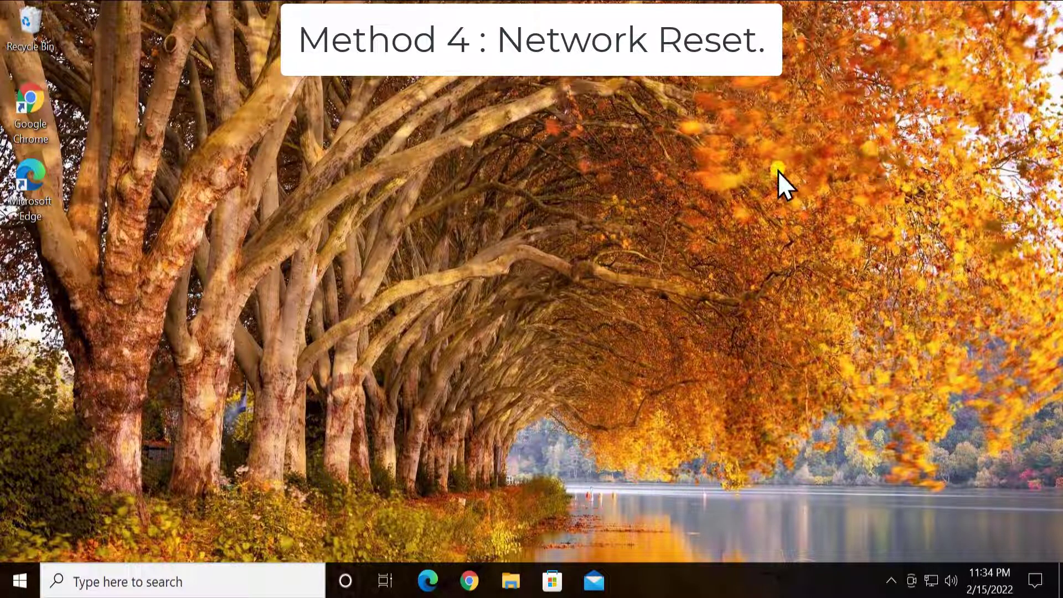
click(16, 573)
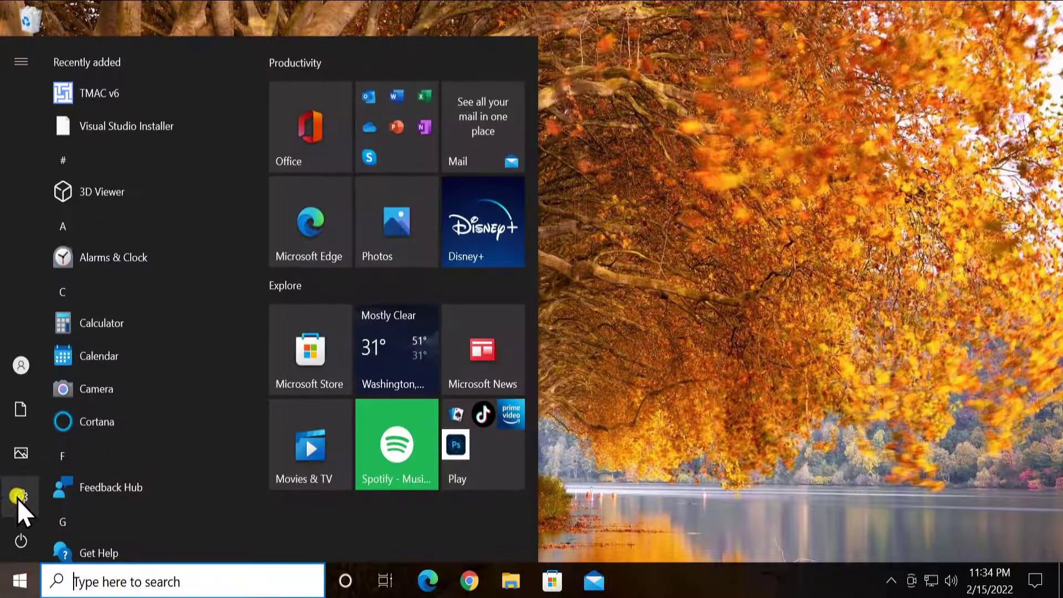
mouse_move(52, 497)
click(103, 500)
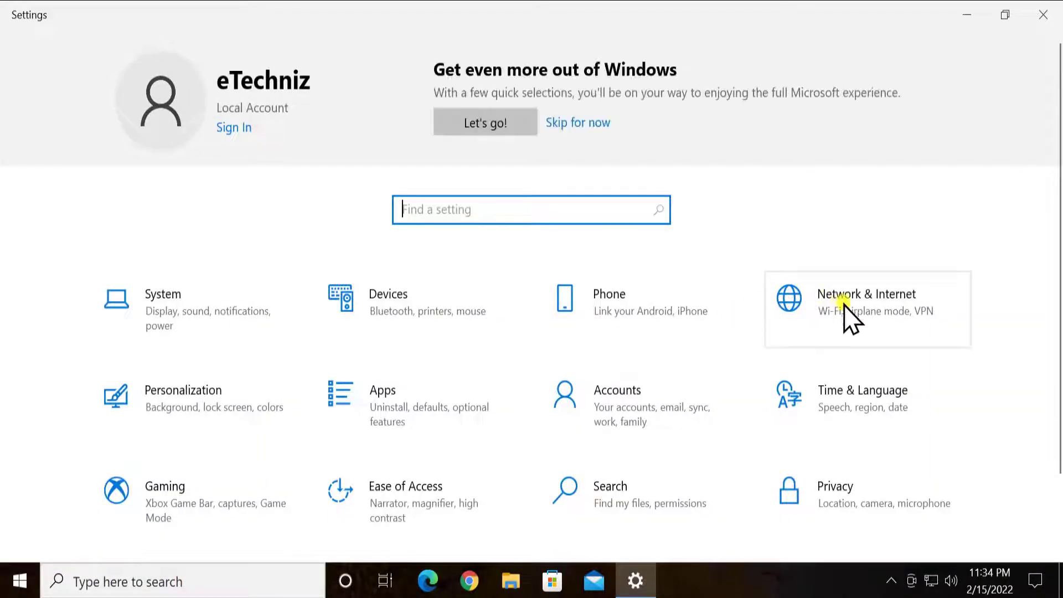
click(905, 302)
scroll(458, 266, down, 5)
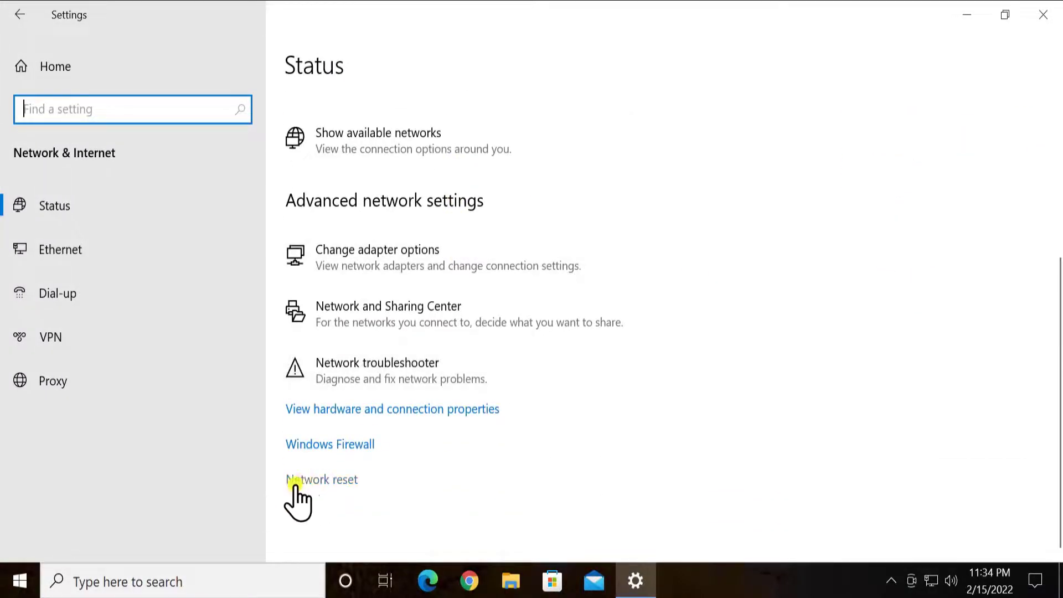
click(340, 481)
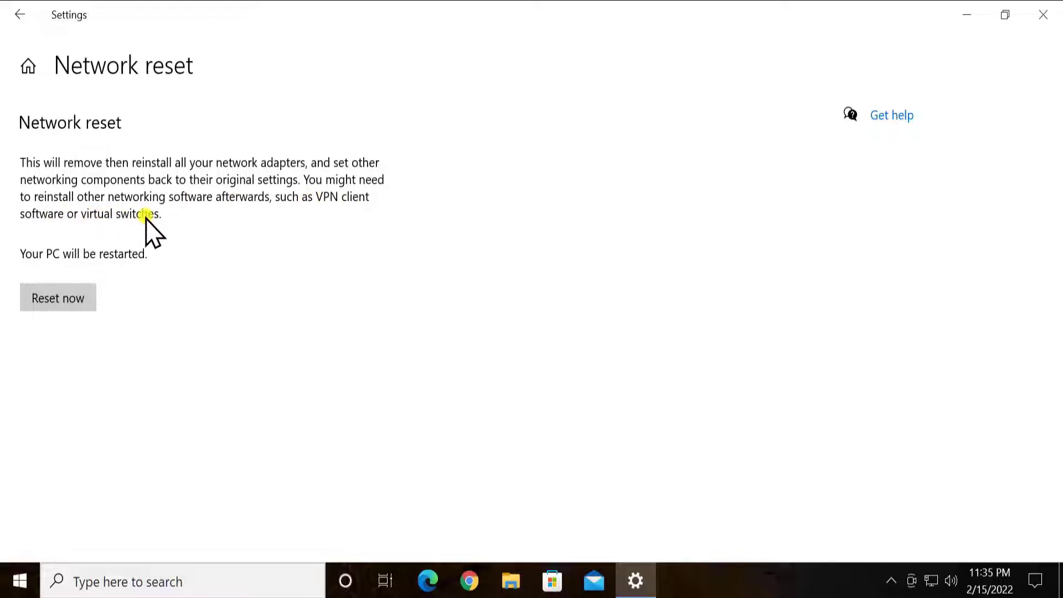
click(1049, 19)
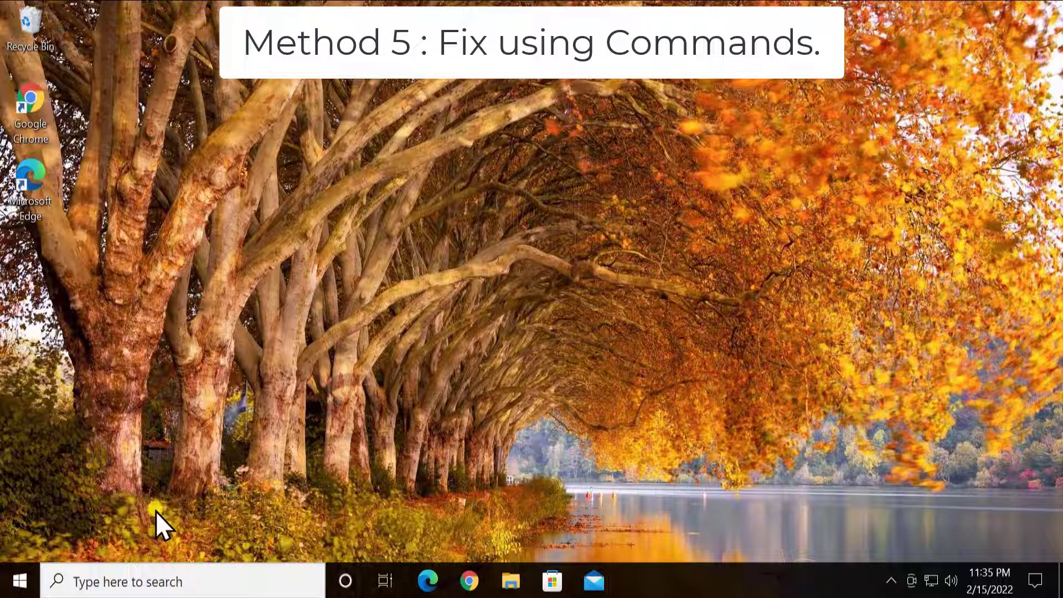
Step: Open Command Prompt as administrator from search, approving the UAC prompt
click(86, 581)
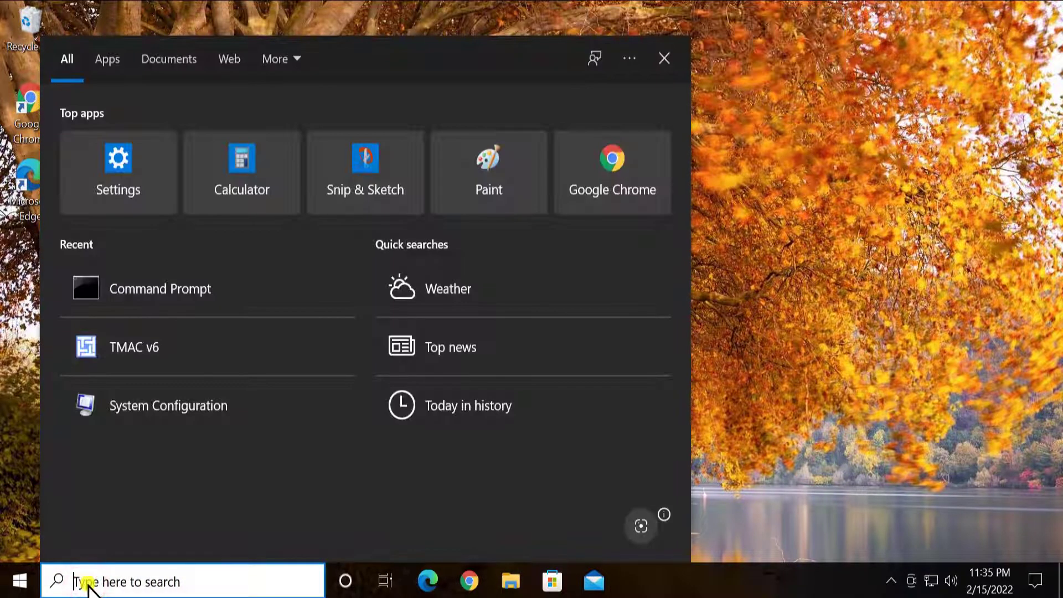
text(cmd)
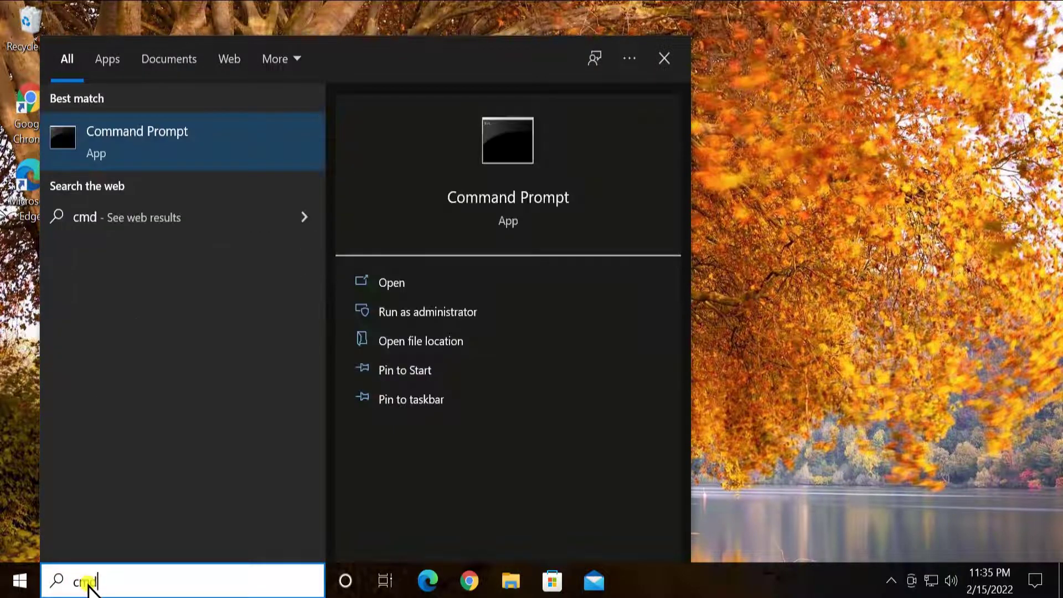
click(500, 307)
click(450, 407)
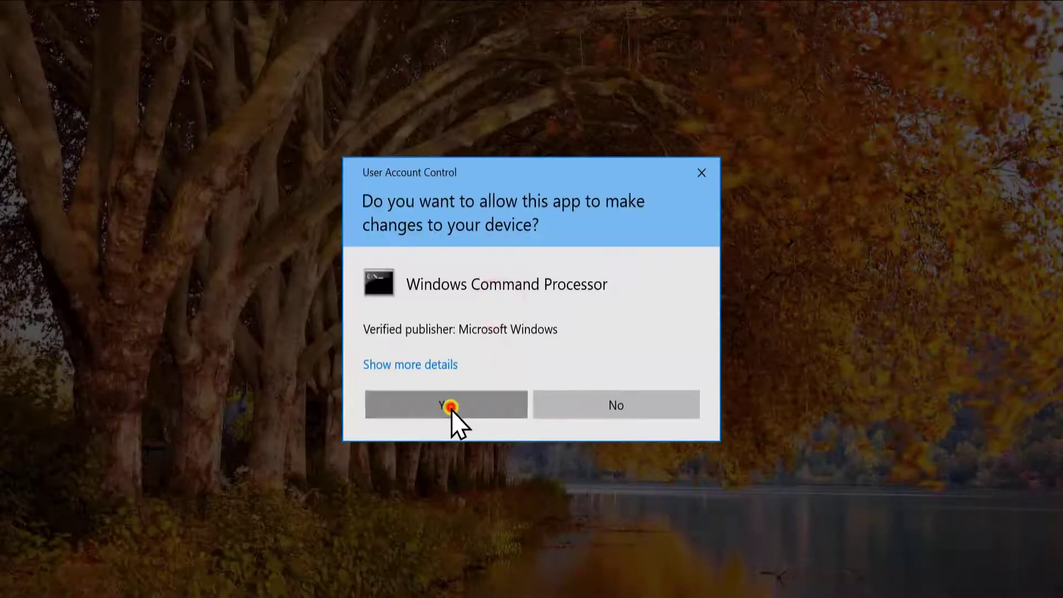
click(708, 155)
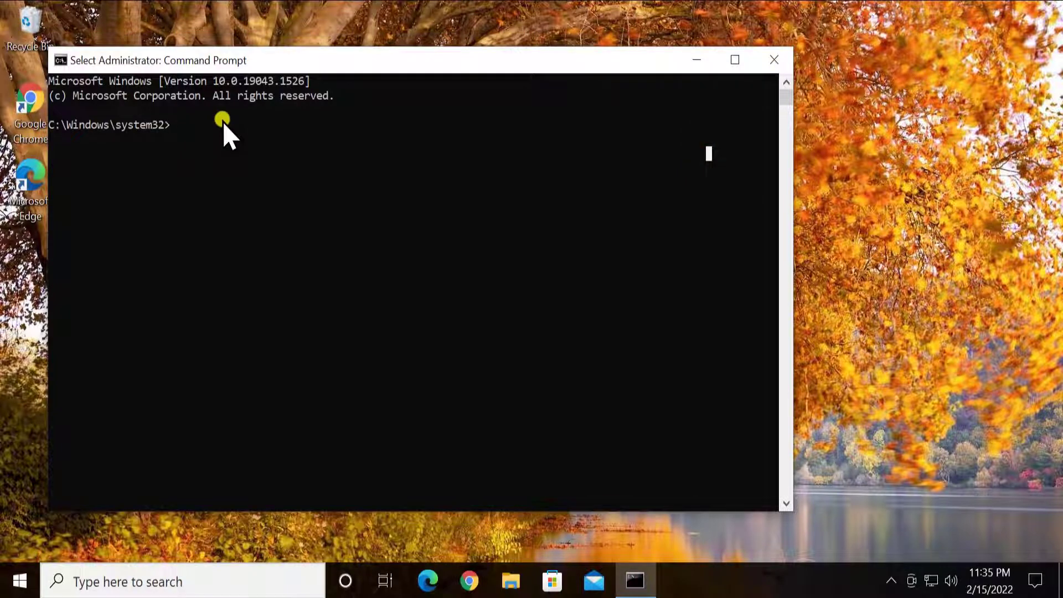
Step: Run netsh winsock reset and netsh int ip reset, then type ipconfig /release
text(netsh wi)
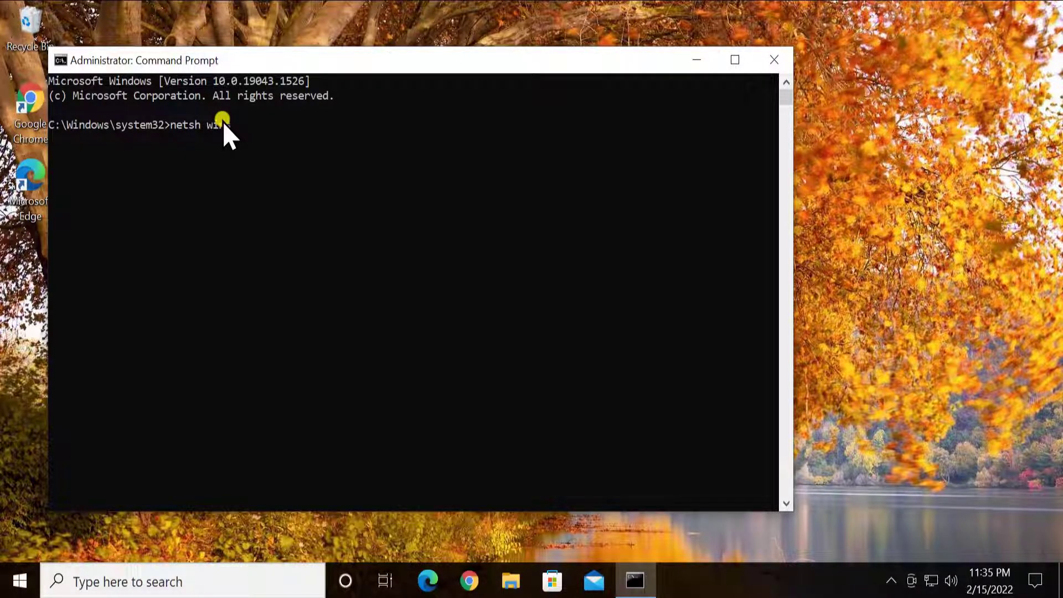
text(nsock reset)
key(Return)
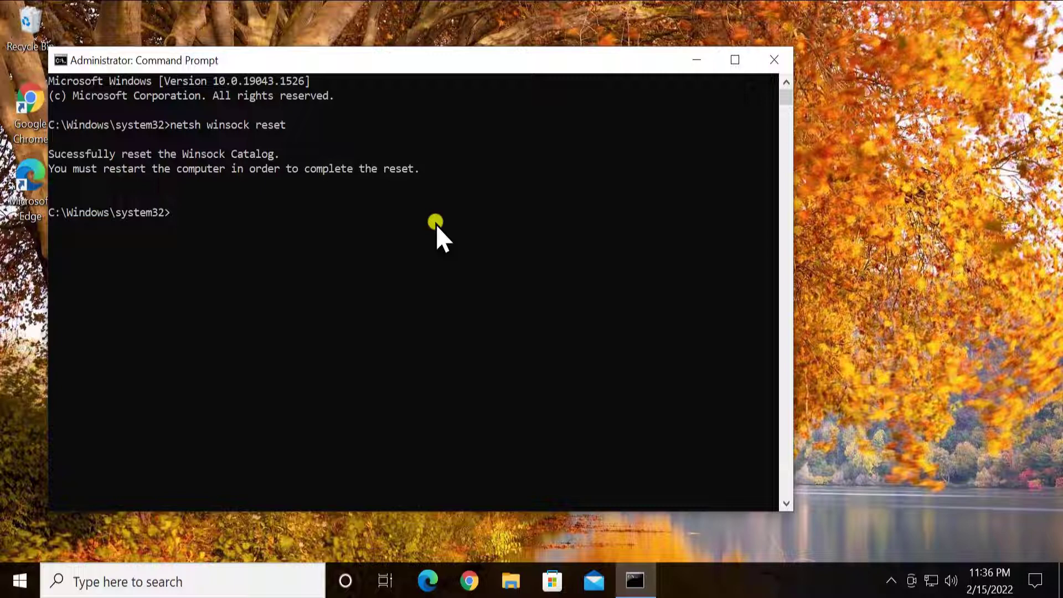
text(netsh int )
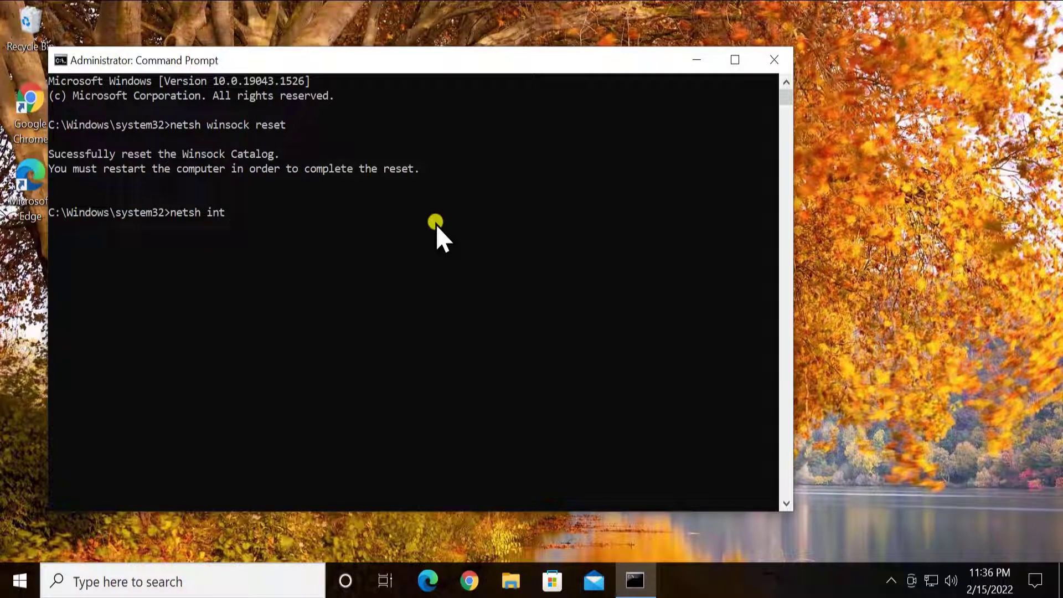
text(ip reset)
key(Return)
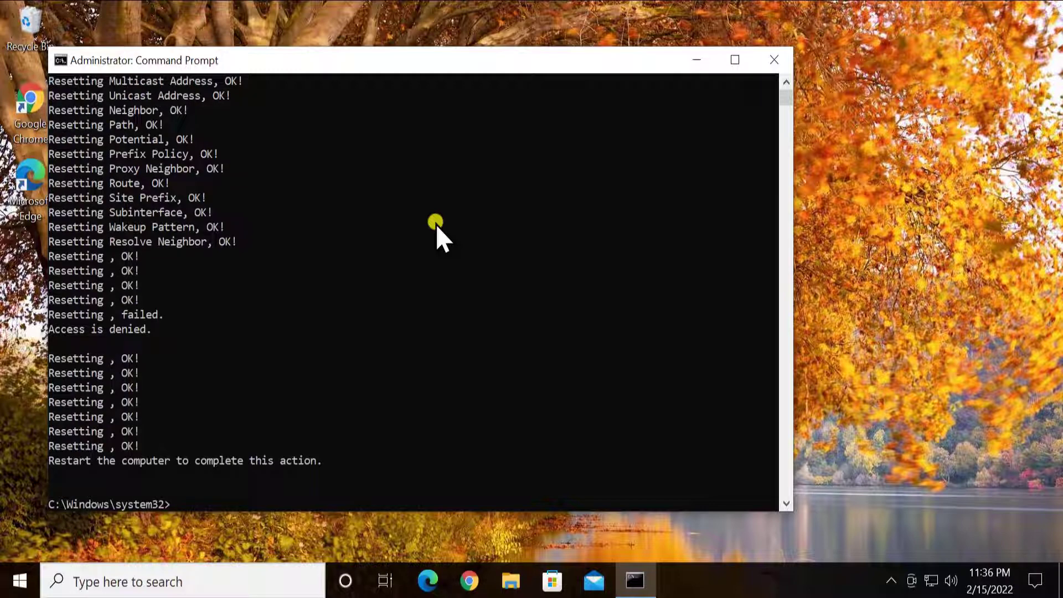
text(ipconfig /release)
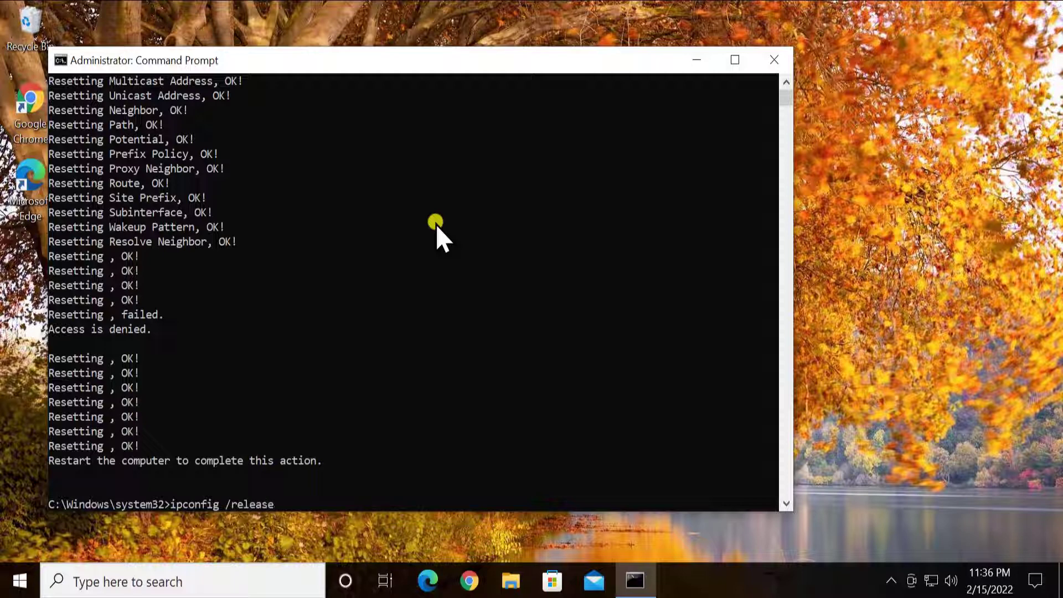
Step: Release and renew the IP with ipconfig, flush the DNS cache, and close the console
key(Return)
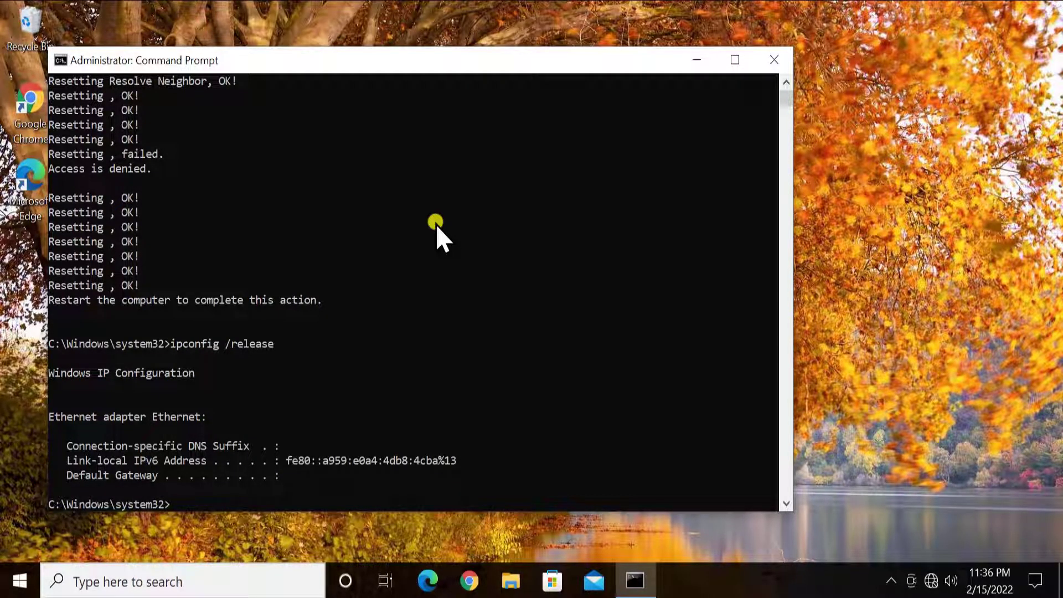
text(ipconfig /renew)
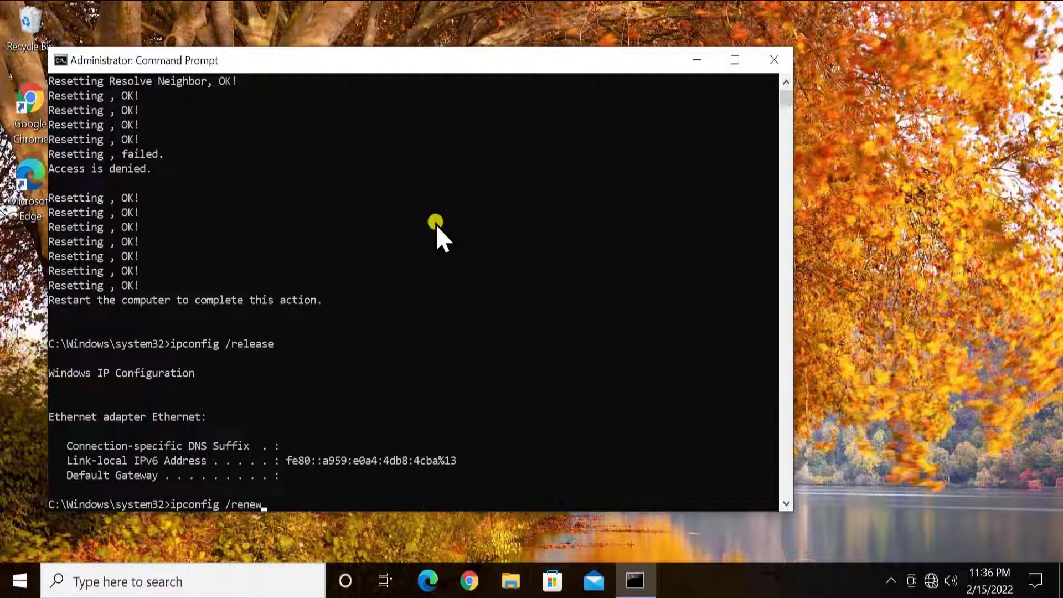
key(Return)
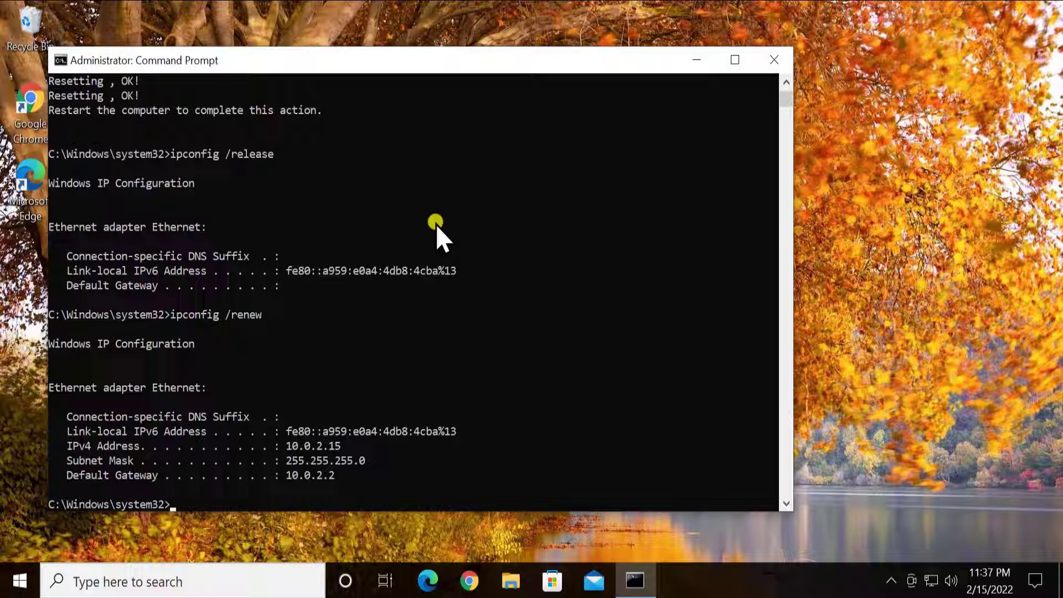
text(ipconfig /flushdns)
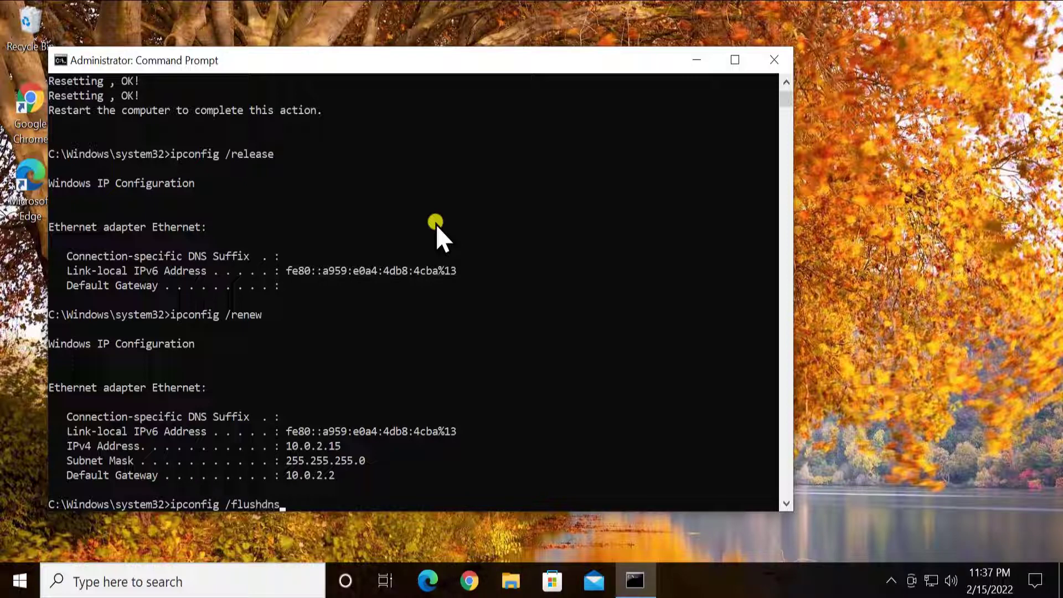
key(Return)
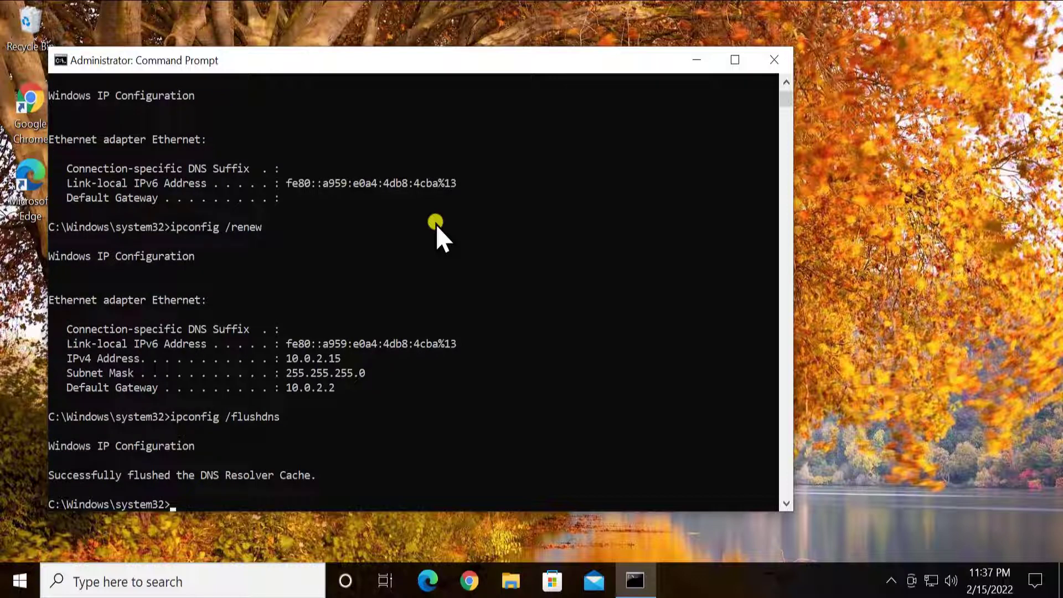
click(776, 61)
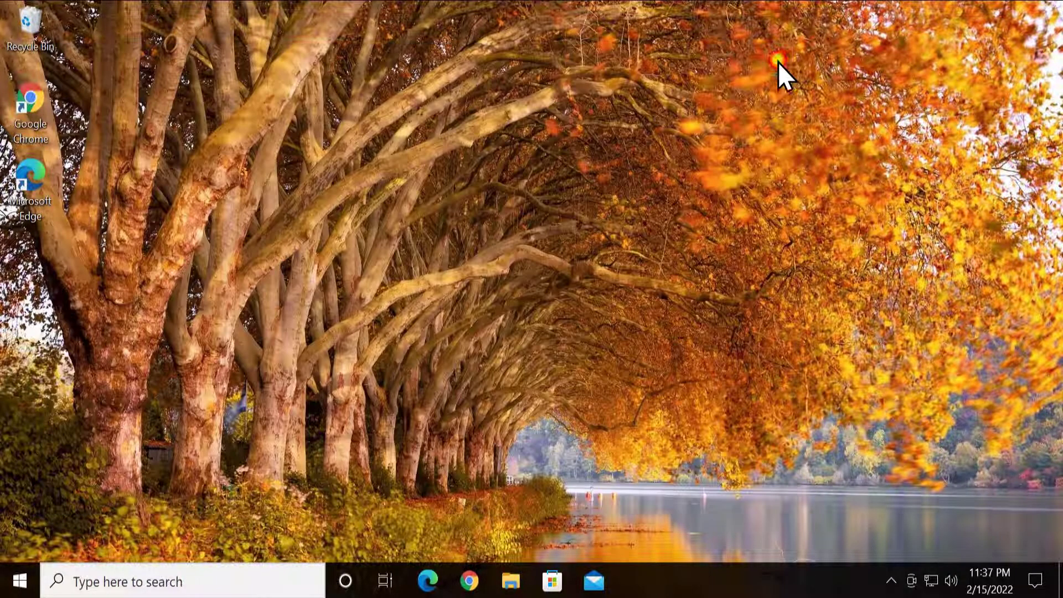
Step: Restart the computer from the Start menu power options
click(25, 587)
click(21, 542)
click(37, 494)
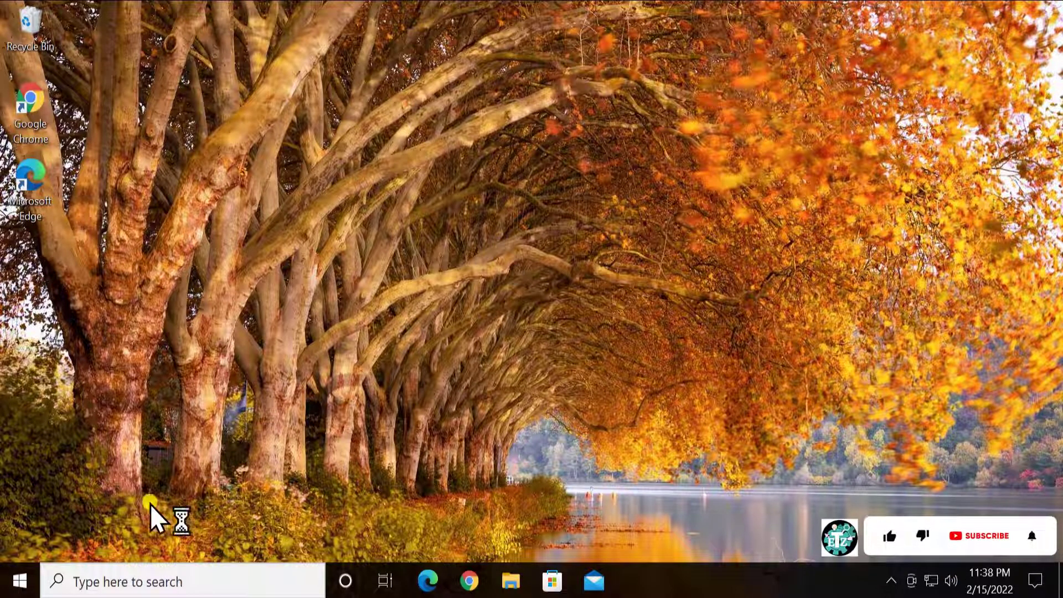
Step: Open Network Connections by running ncpa.cpl from the Run app
click(104, 580)
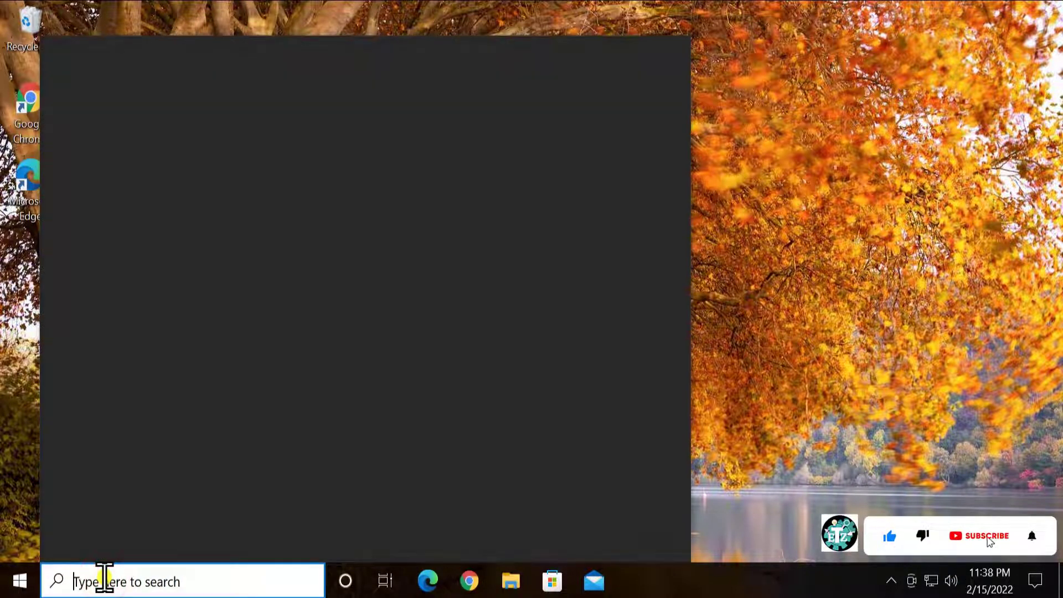
text(run)
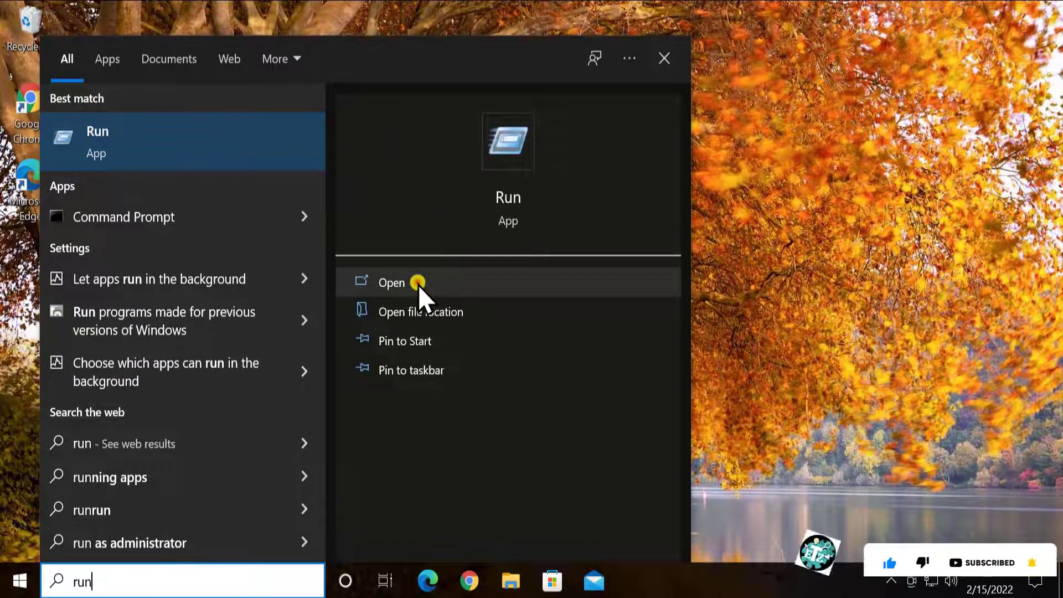
click(417, 285)
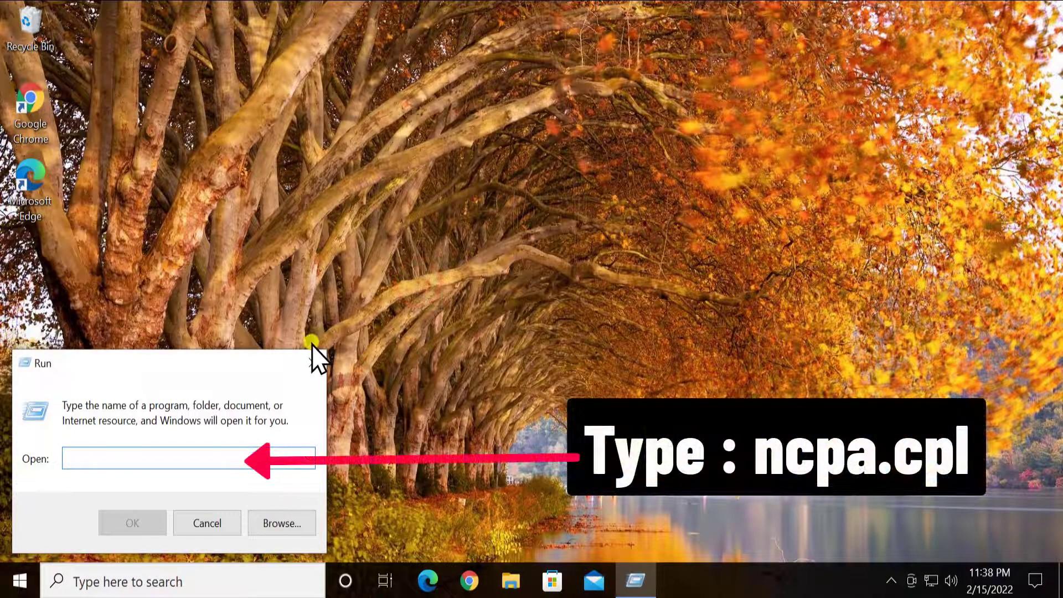
text(ncpa.cpl)
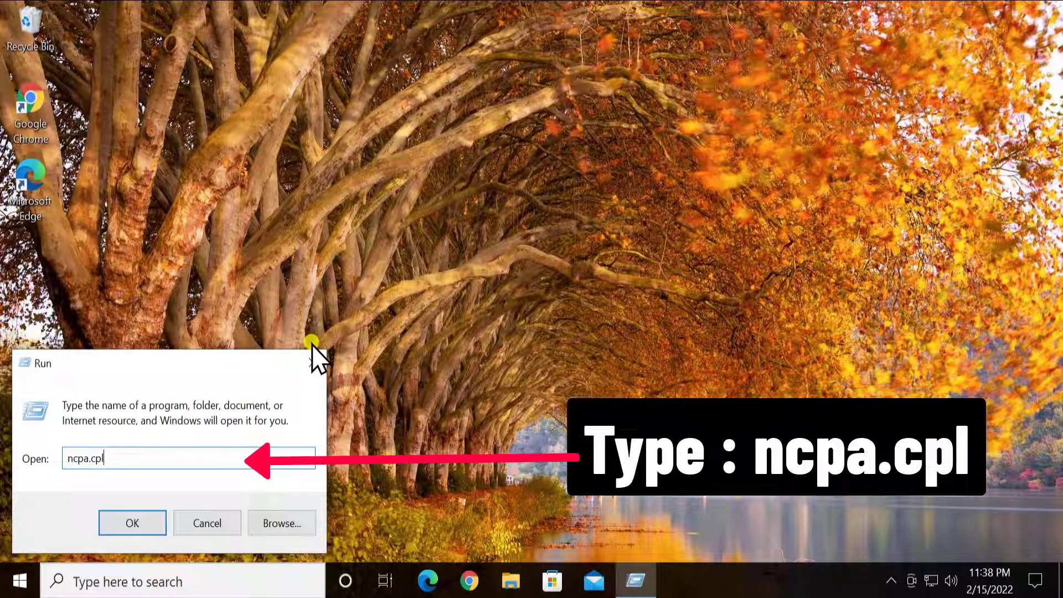
key(Return)
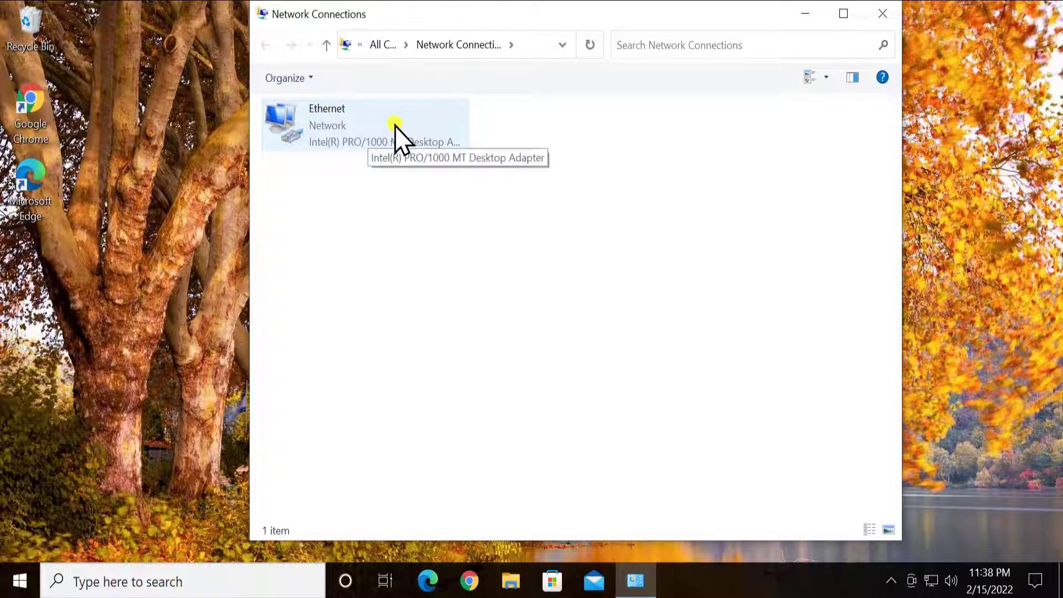
Step: Set the Ethernet adapter's IPv4 DNS servers to 8.8.8.8 and 8.8.4.4, then close its properties
click(380, 131)
right_click(376, 126)
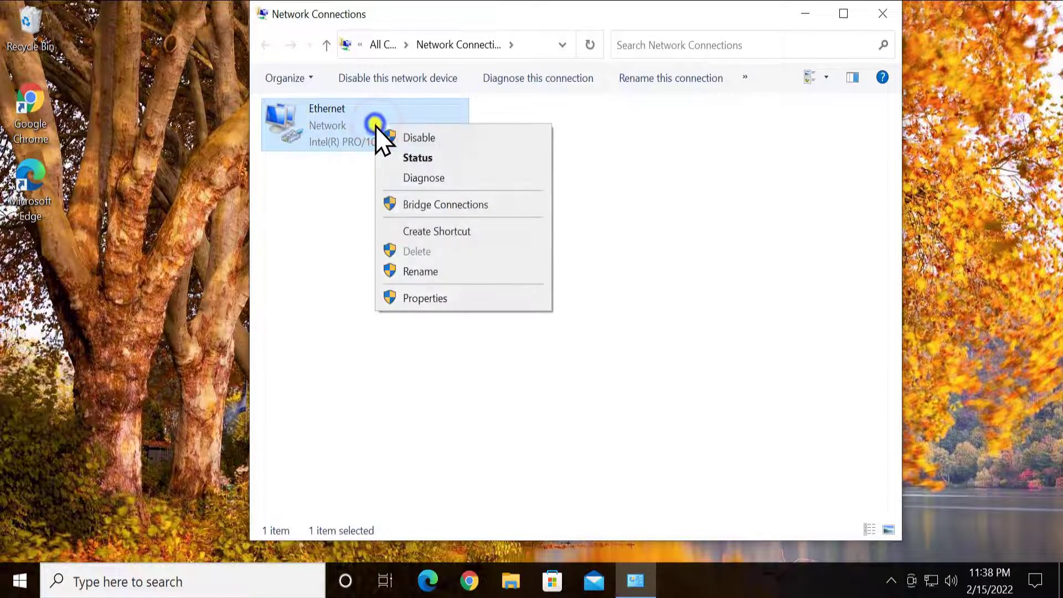
click(495, 299)
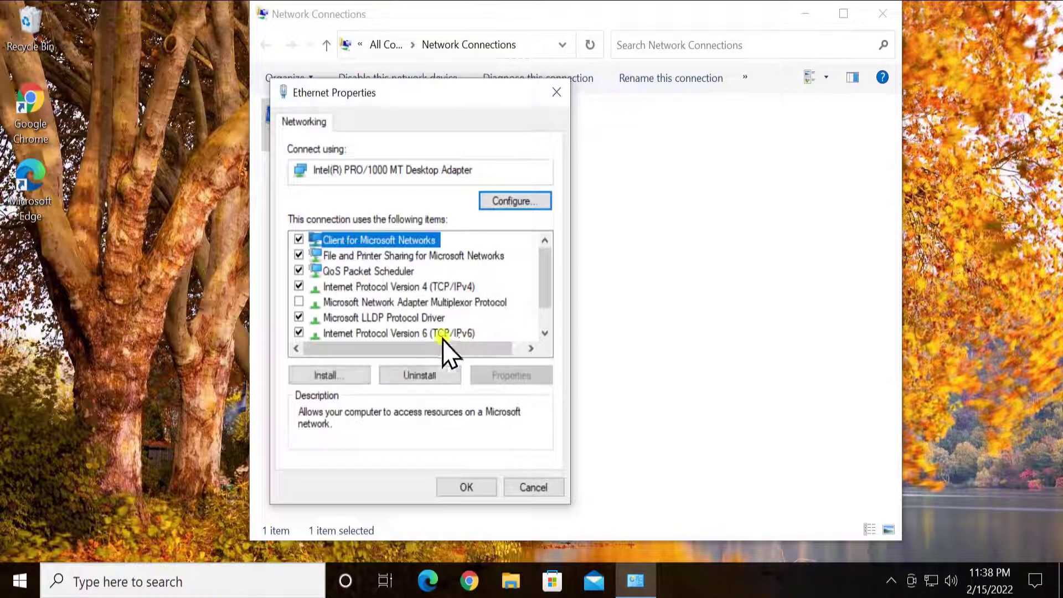
click(448, 285)
click(512, 379)
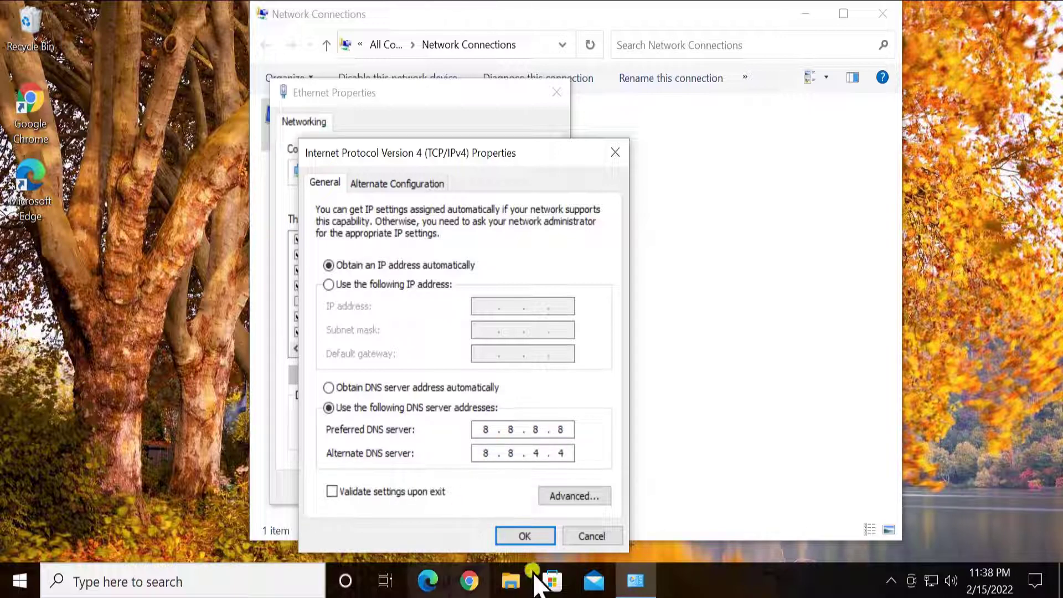
click(532, 537)
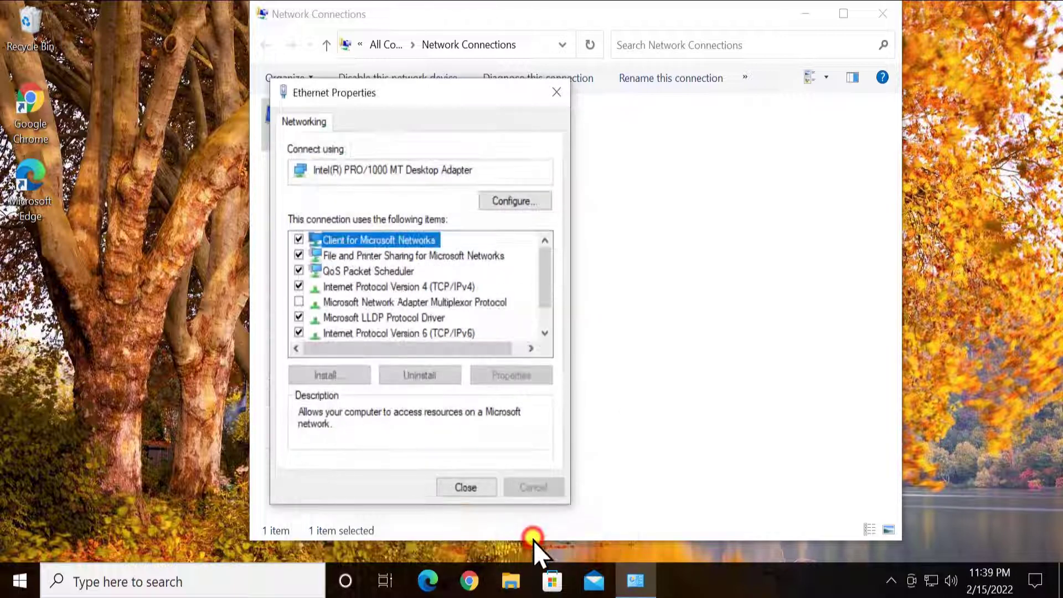
click(464, 486)
Step: Close the Network Connections window now that Ethernet uses DNS 8.8.8.8 and 8.8.4.4
click(882, 14)
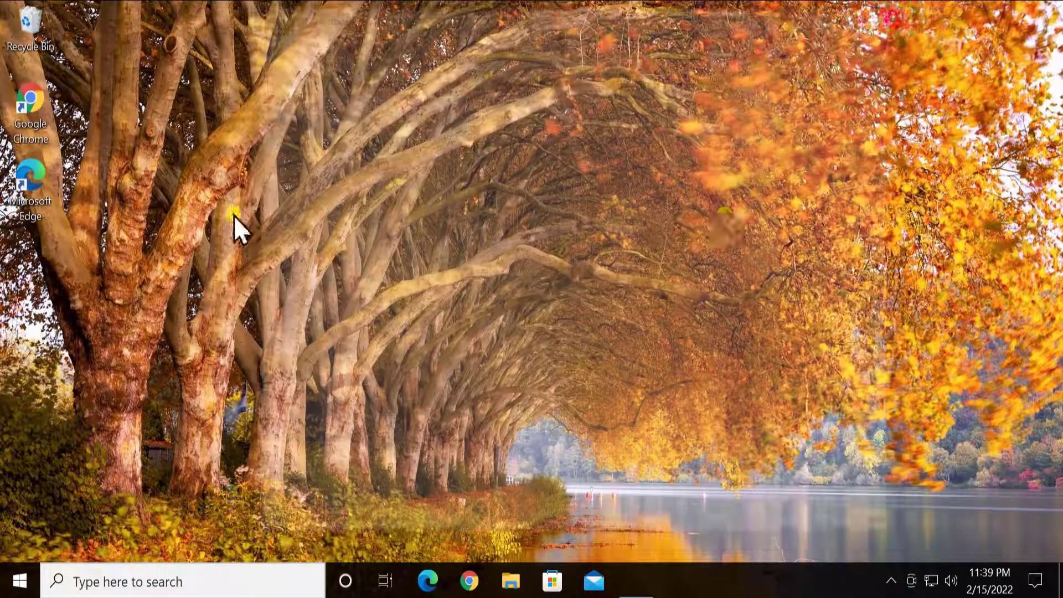